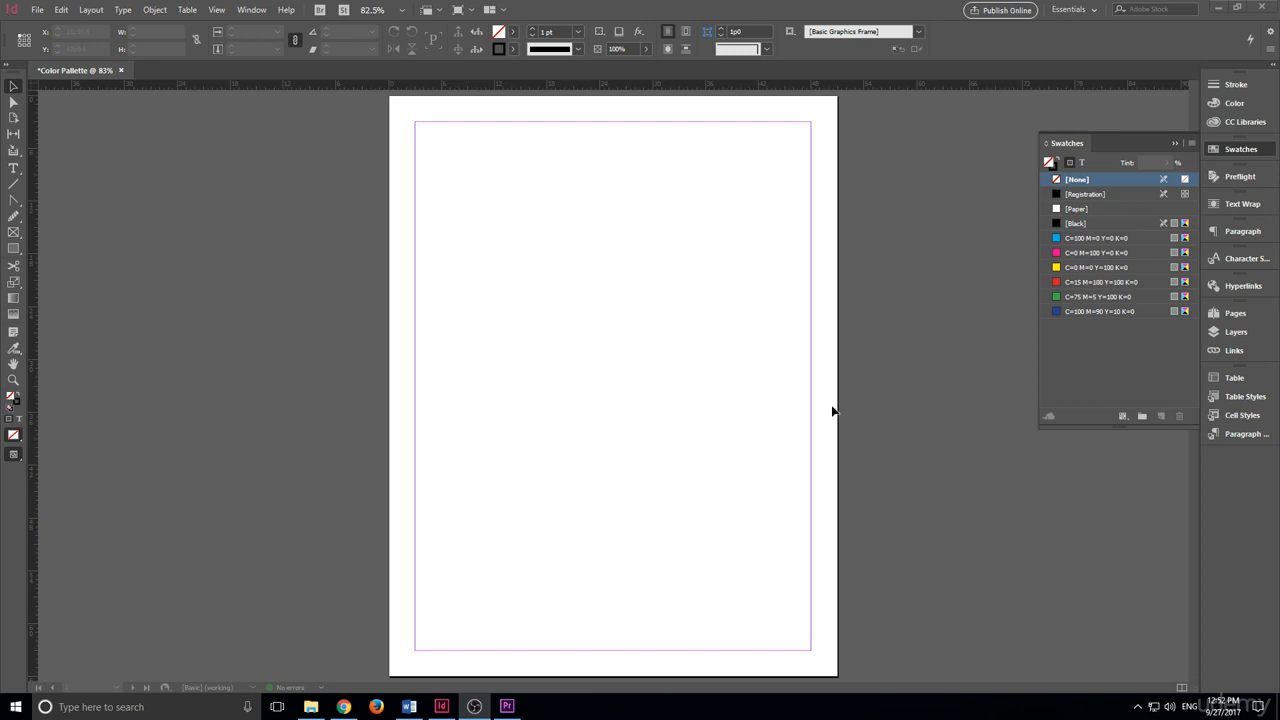
Create a text frame of about 43p9.6 by 55p6 within the page margins and fill it with placeholder text.
click(12, 169)
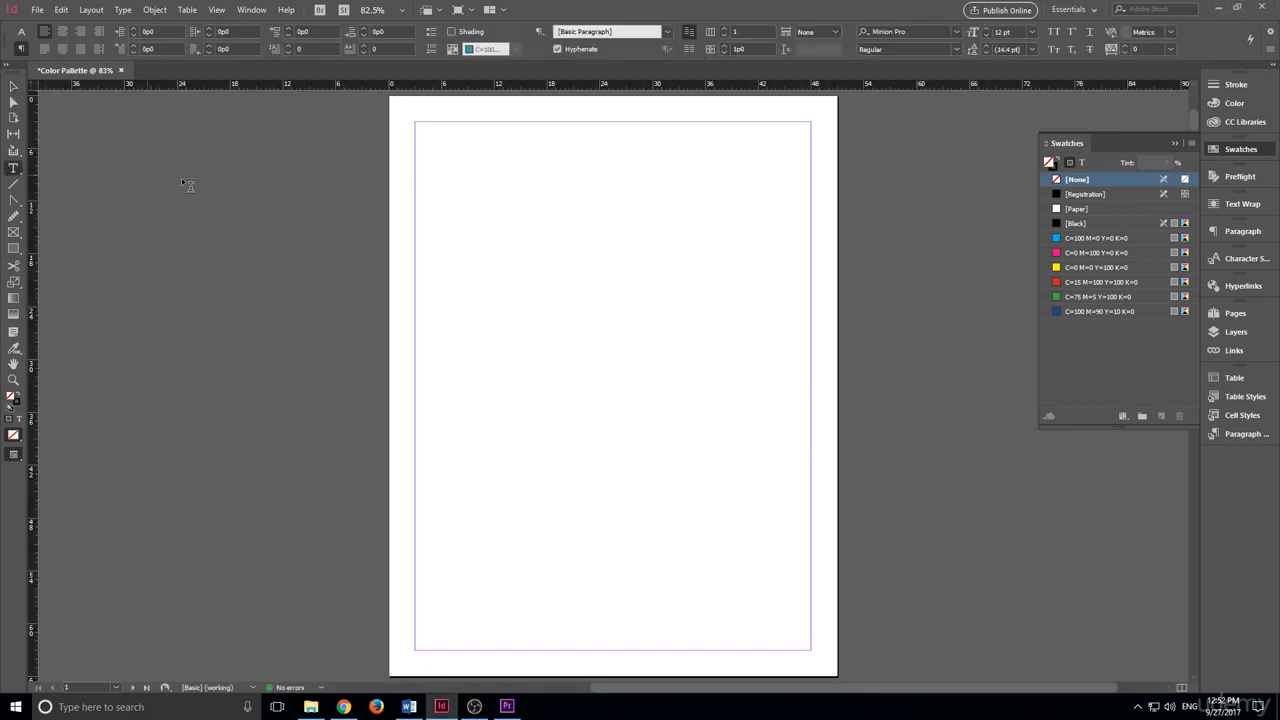
drag(420, 128, 806, 616)
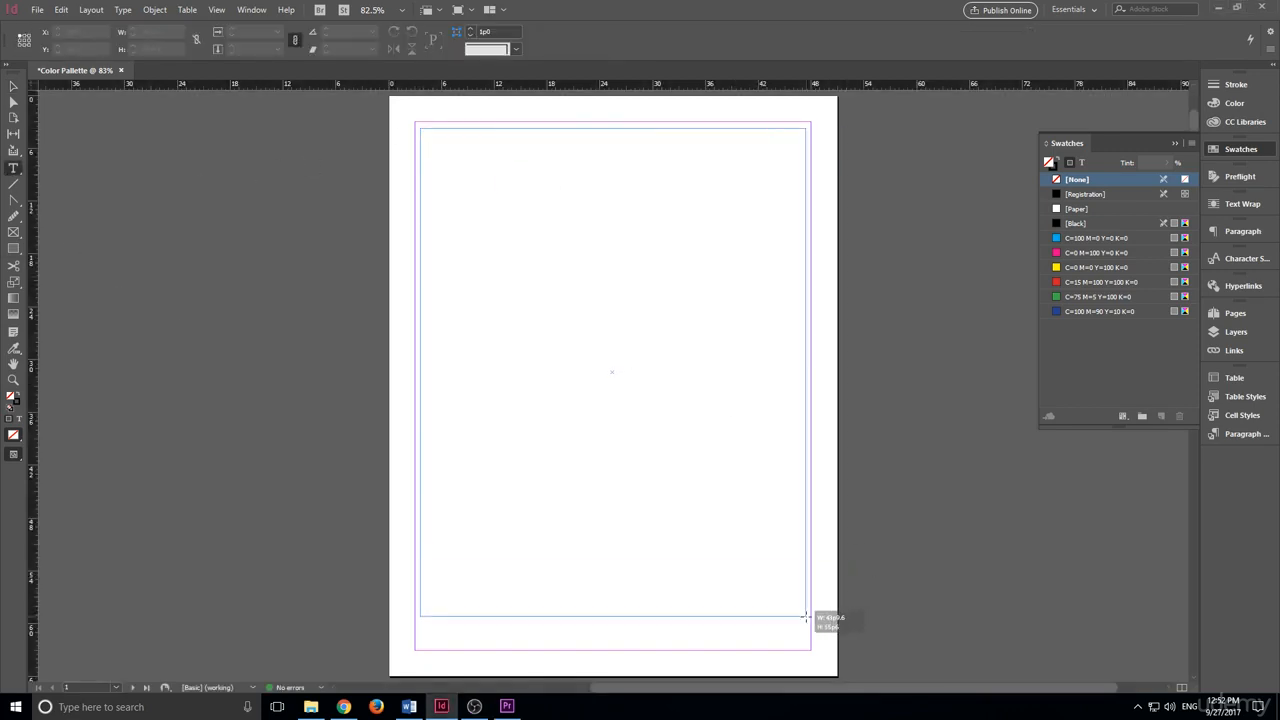
right_click(560, 249)
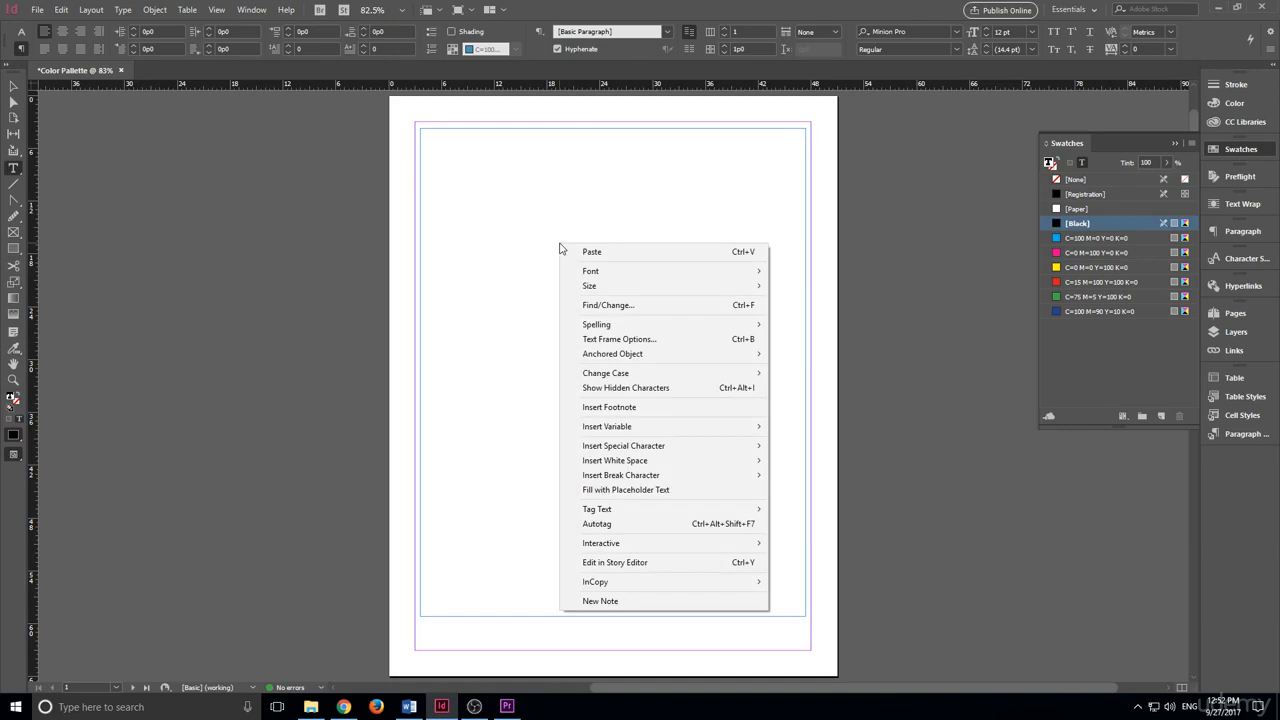
click(650, 490)
click(662, 503)
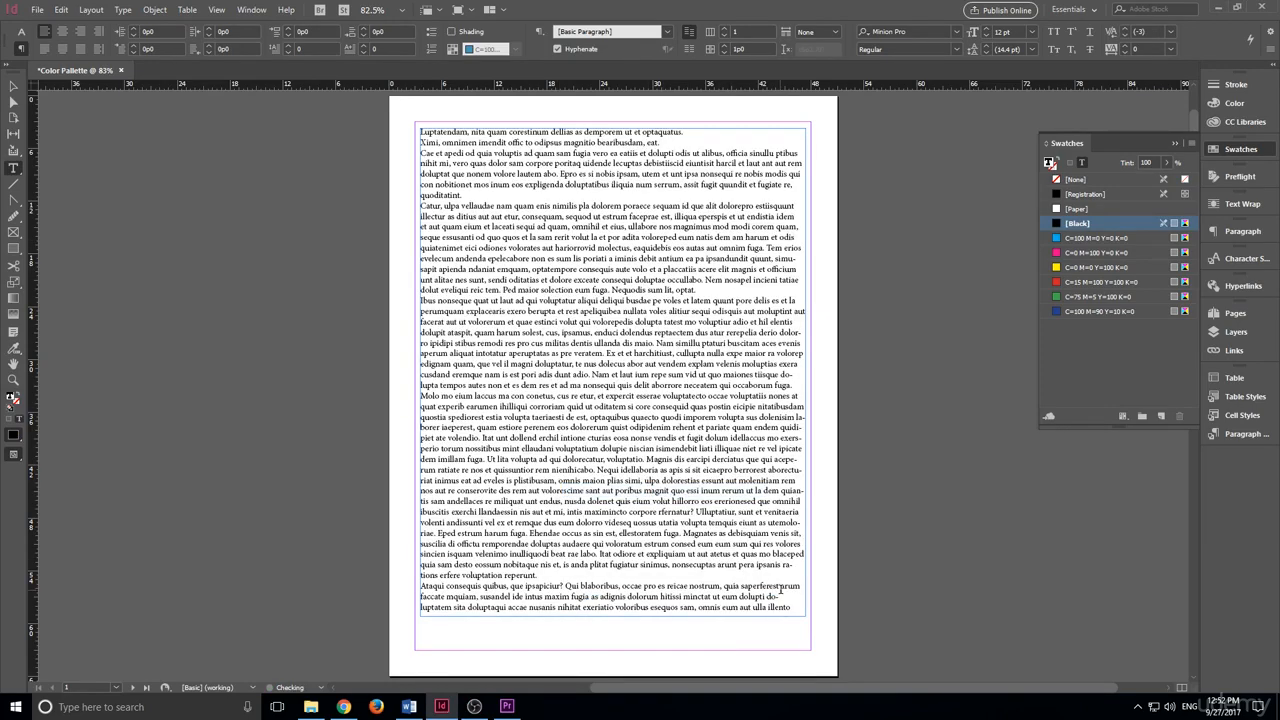
Select all the placeholder text and detach the Color panel so it floats beside the page.
key(ctrl+a)
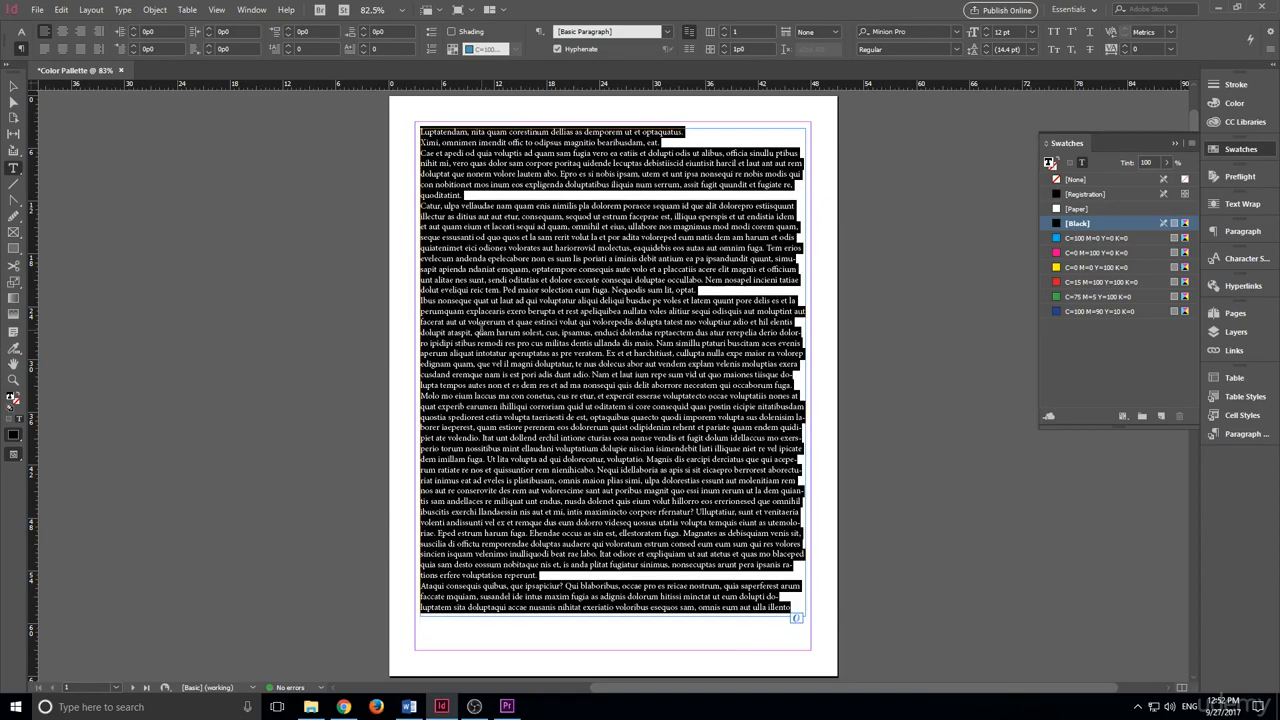
click(13, 438)
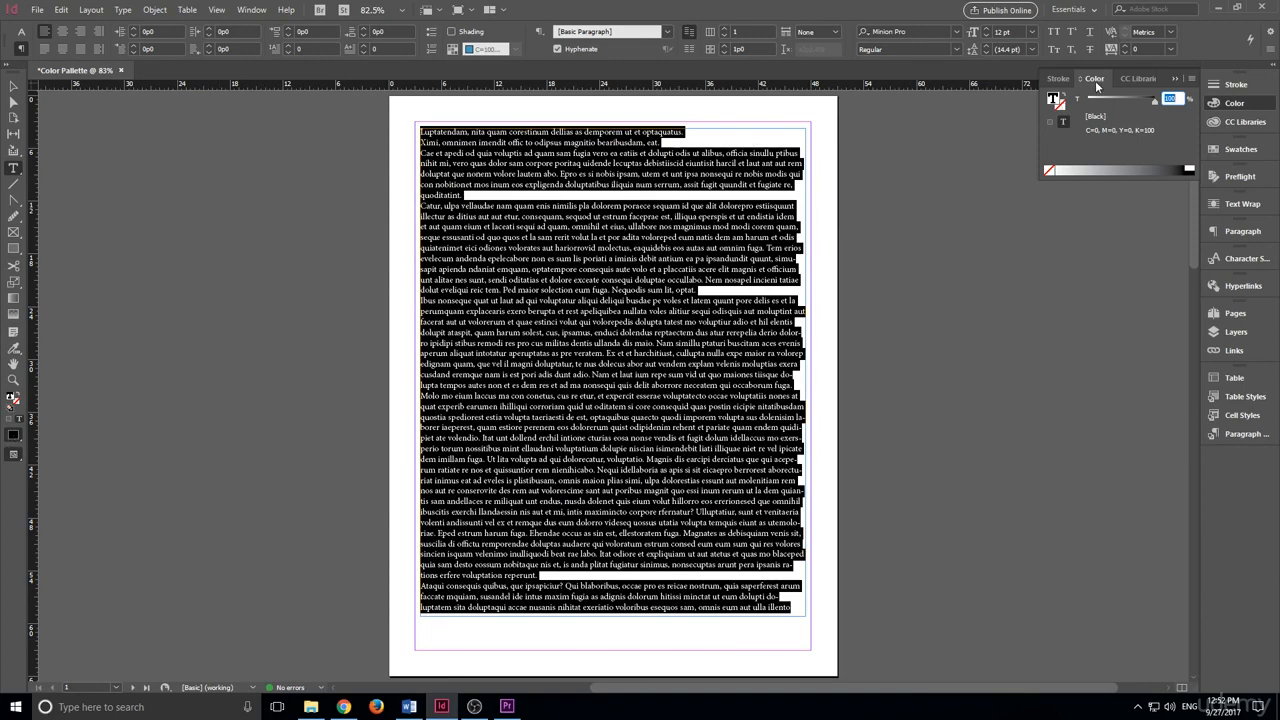
drag(1096, 85, 913, 218)
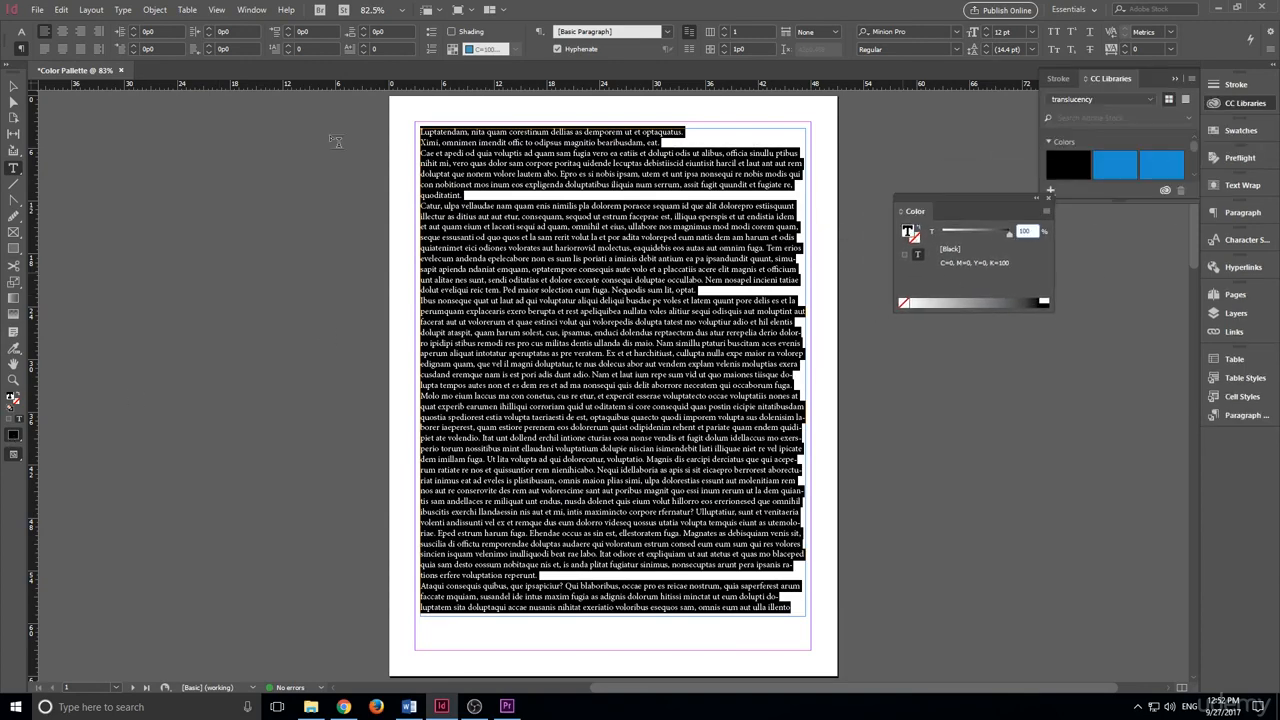
Reselect all the text in the frame and open the Color Picker for its fill color.
click(13, 87)
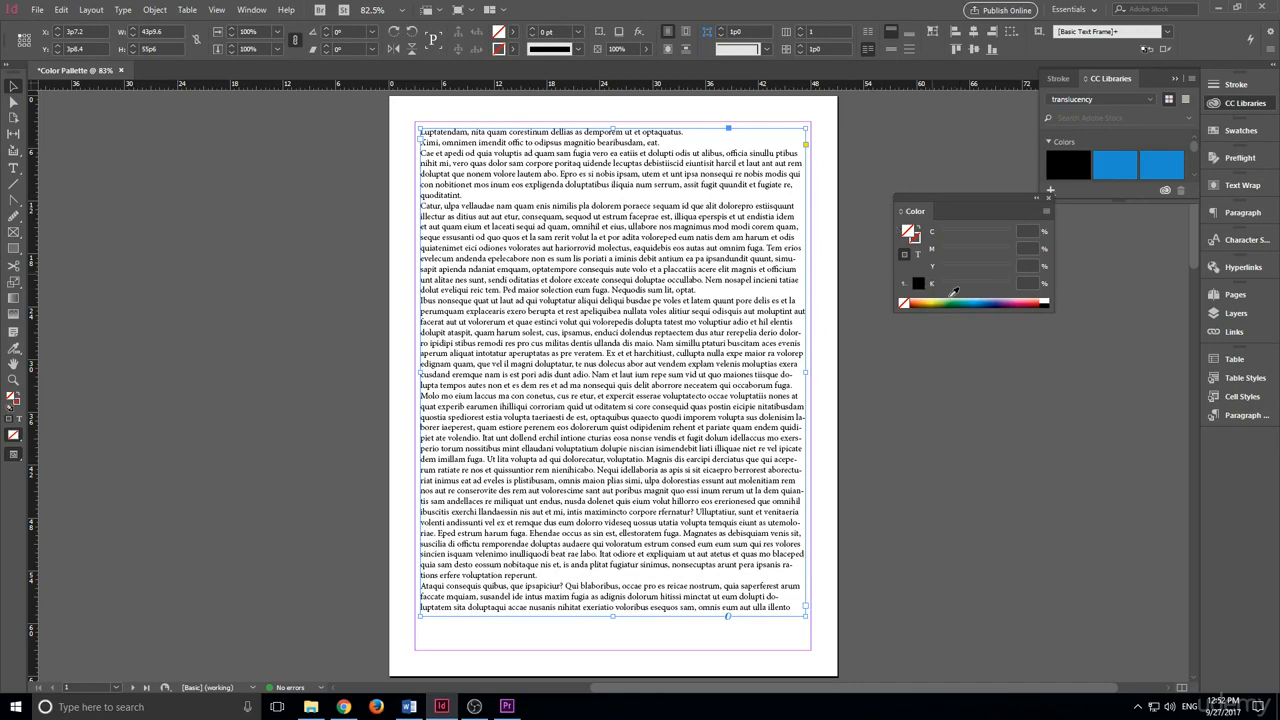
key(t)
click(588, 326)
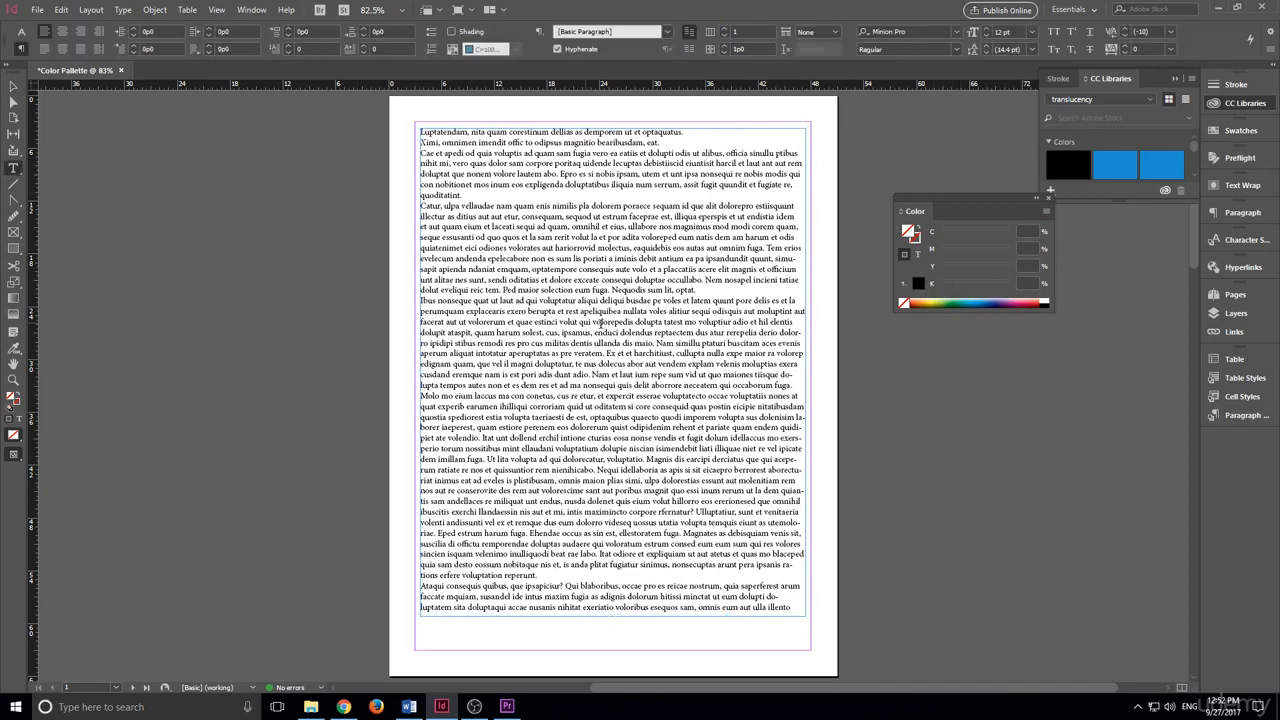
key(ctrl+a)
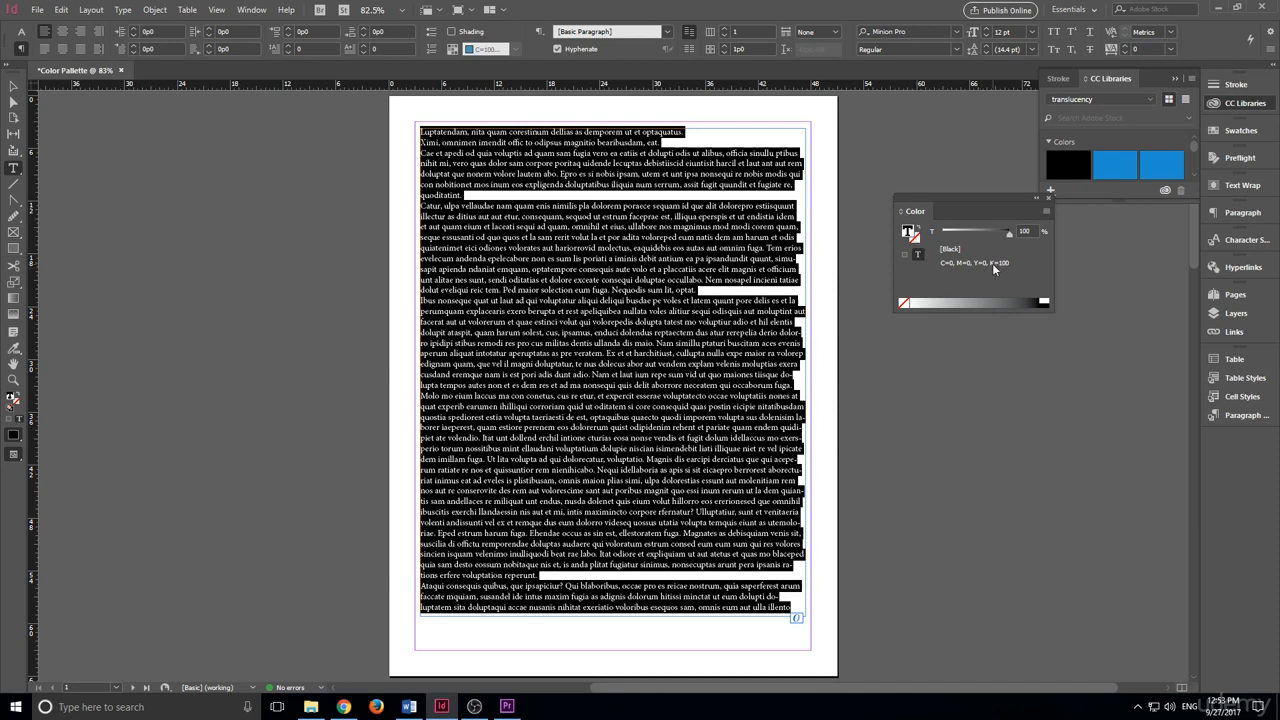
mouse_move(1003, 231)
mouse_down()
mouse_move(980, 236)
mouse_move(1012, 237)
mouse_up()
double_click(907, 232)
Try blue and green shades for the text in the Color Picker, including 0097db, 0074a1 and 007b5f.
drag(620, 229, 985, 231)
click(937, 343)
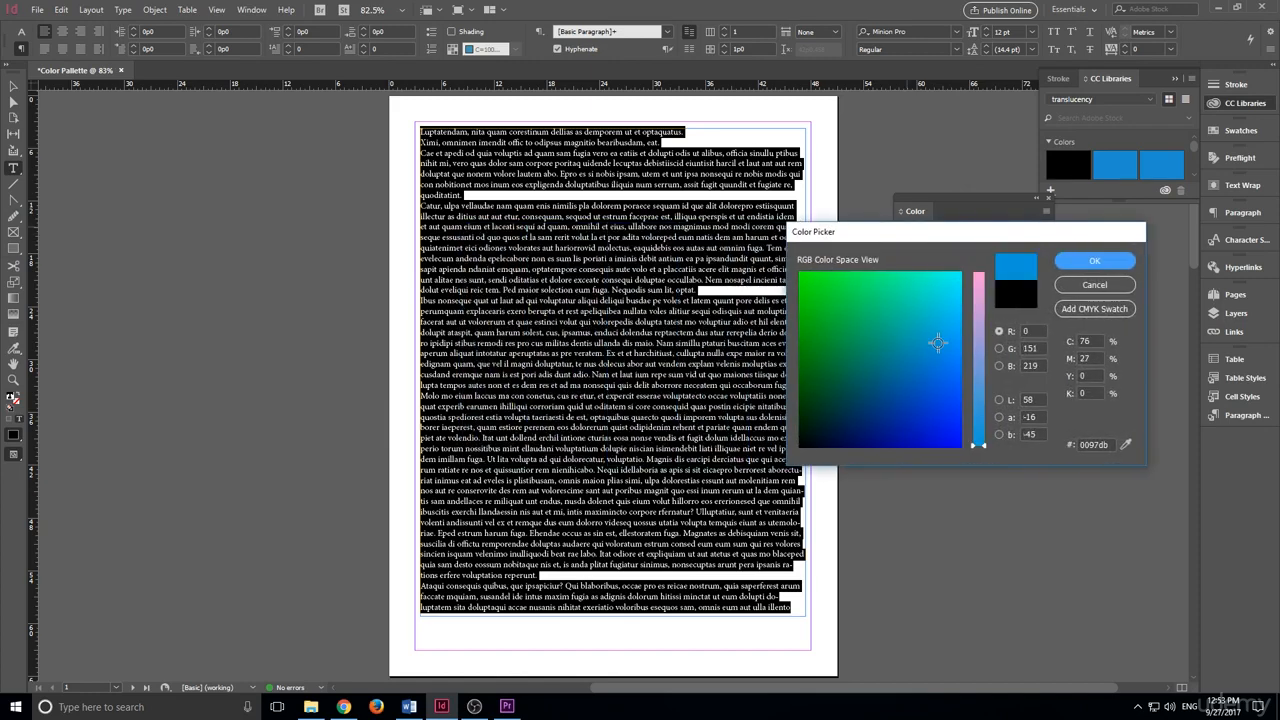
mouse_move(937, 343)
mouse_down()
mouse_move(808, 323)
mouse_move(935, 345)
mouse_move(826, 287)
mouse_move(829, 380)
mouse_move(920, 374)
mouse_move(880, 300)
mouse_move(921, 349)
mouse_move(901, 366)
mouse_up()
drag(940, 224, 597, 196)
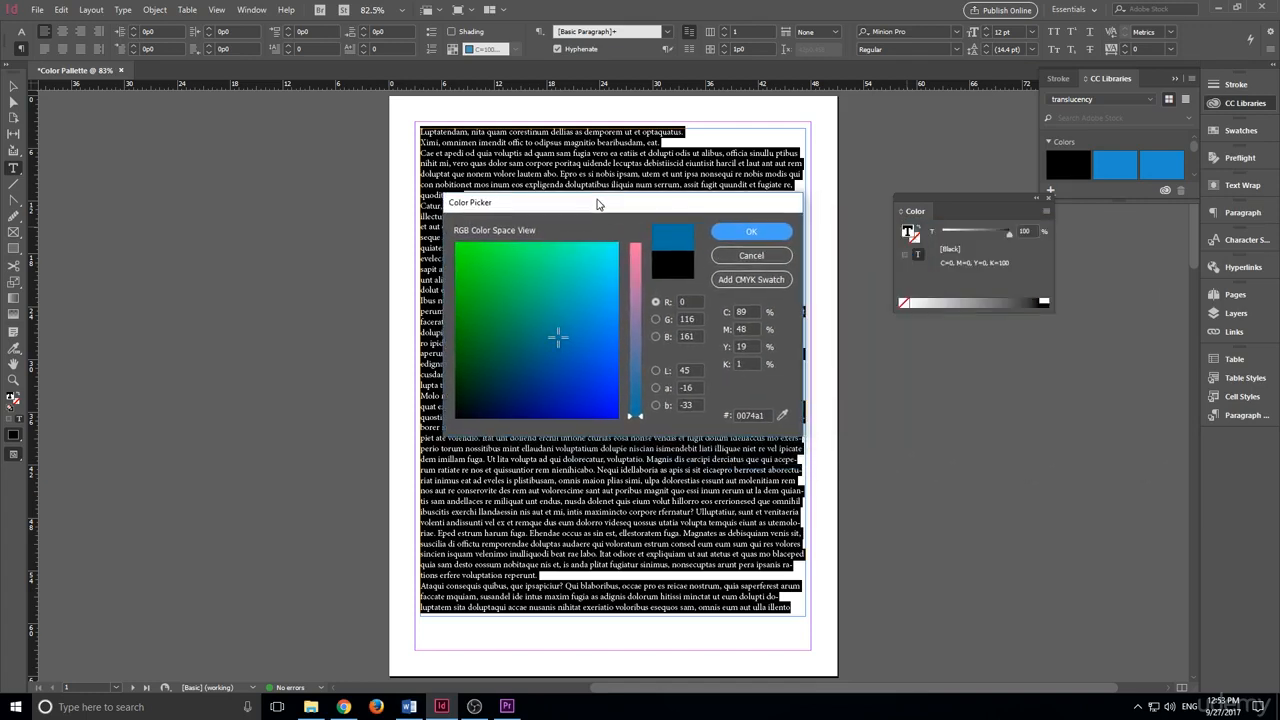
mouse_move(578, 308)
mouse_down()
mouse_move(470, 262)
mouse_move(478, 412)
mouse_move(460, 410)
mouse_move(482, 295)
mouse_move(560, 255)
mouse_move(534, 350)
mouse_move(468, 258)
mouse_move(520, 405)
mouse_move(347, 153)
mouse_move(531, 300)
mouse_move(449, 229)
mouse_move(635, 410)
mouse_move(528, 365)
mouse_move(516, 333)
mouse_up()
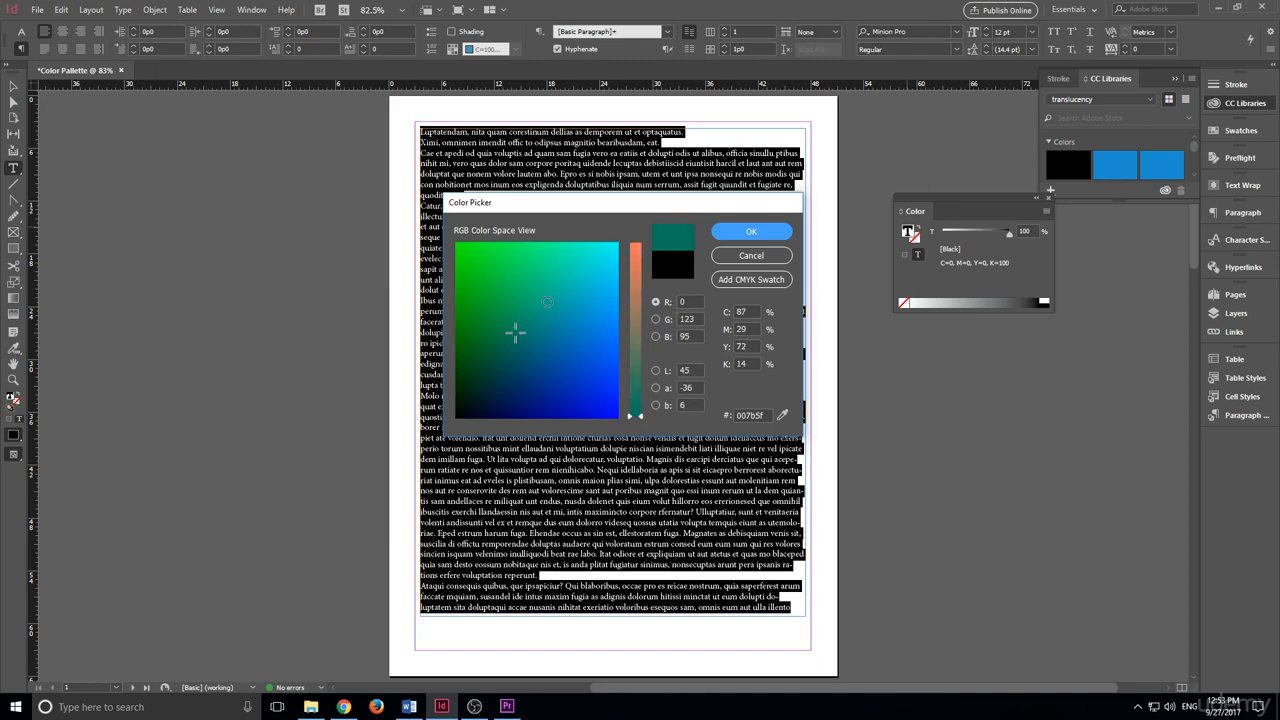
click(506, 309)
mouse_move(509, 310)
mouse_down()
mouse_move(534, 319)
mouse_move(488, 271)
mouse_move(633, 252)
mouse_move(537, 292)
mouse_move(532, 347)
mouse_move(512, 369)
mouse_move(525, 252)
mouse_move(523, 381)
mouse_up()
Compare the green, blue and red component spectrums in the Color Picker, trying the colors ff3121 and 003121.
click(655, 319)
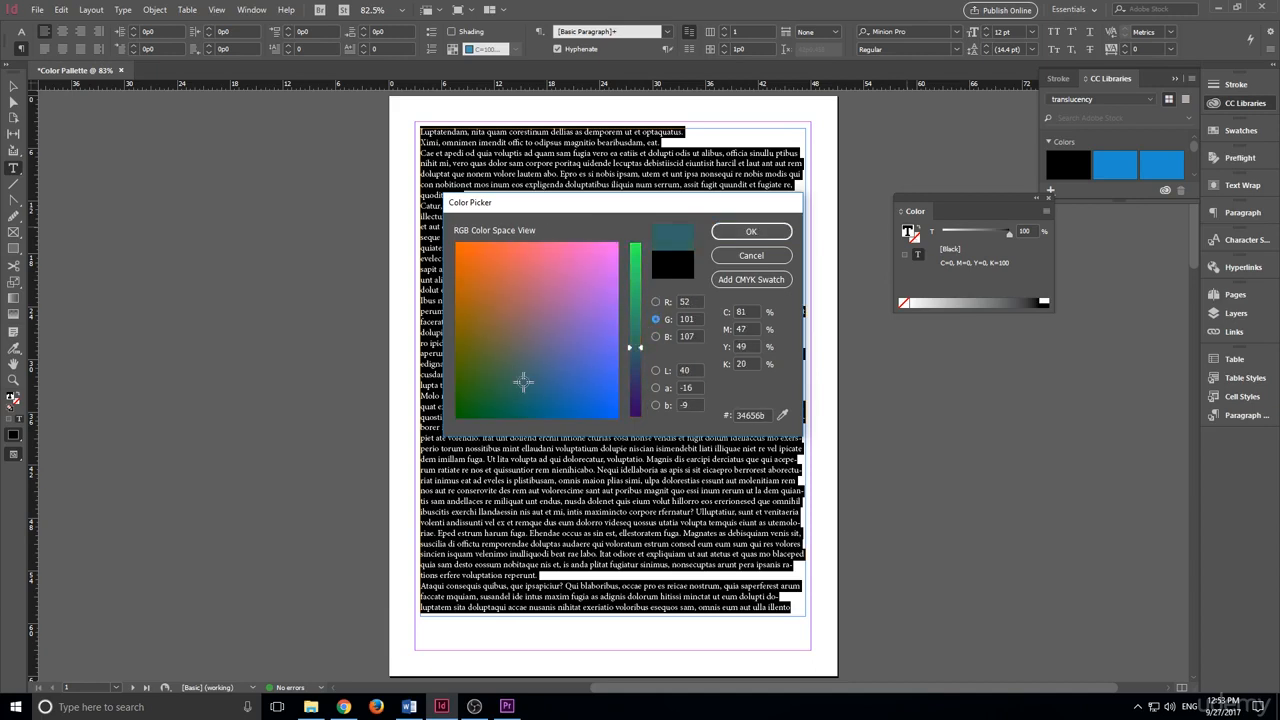
click(656, 337)
click(655, 319)
click(656, 302)
mouse_move(637, 264)
mouse_down()
mouse_move(632, 400)
mouse_move(625, 270)
mouse_move(597, 282)
mouse_move(592, 240)
mouse_up()
mouse_move(587, 303)
mouse_down()
mouse_move(512, 371)
mouse_move(558, 254)
mouse_move(493, 243)
mouse_move(600, 330)
mouse_move(466, 380)
mouse_move(470, 370)
mouse_move(530, 357)
mouse_move(476, 384)
mouse_up()
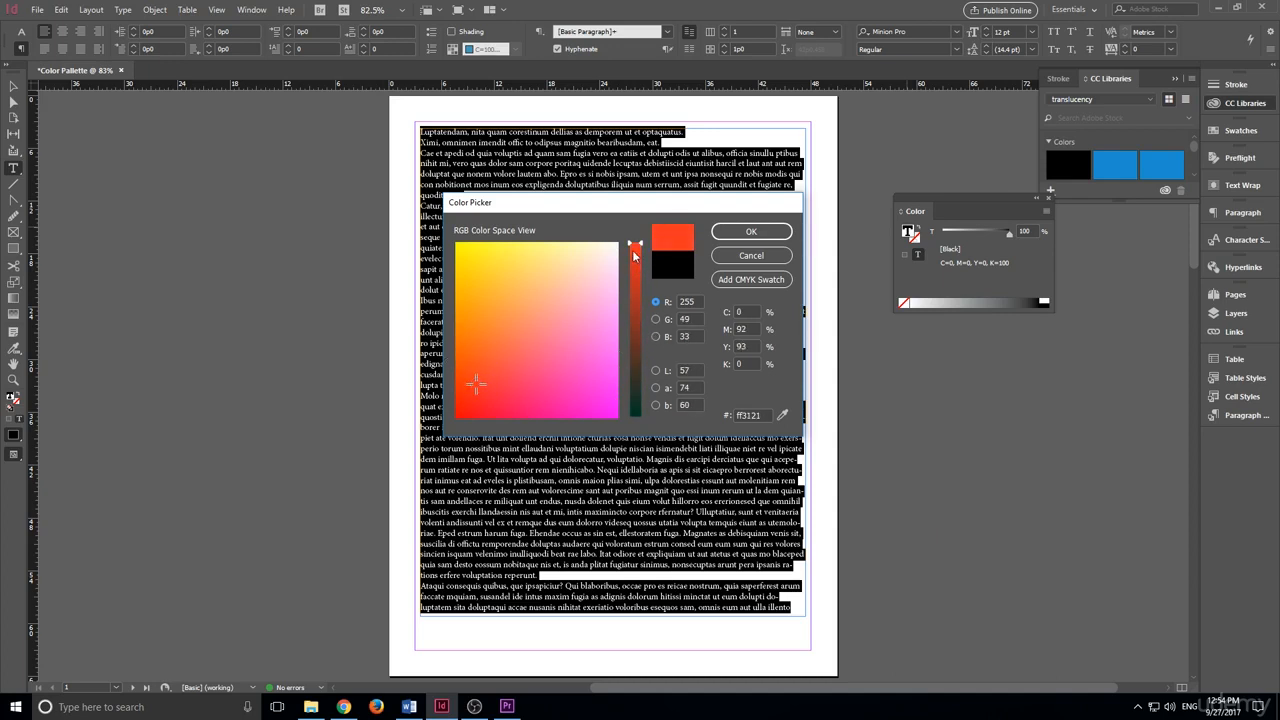
drag(636, 247, 626, 408)
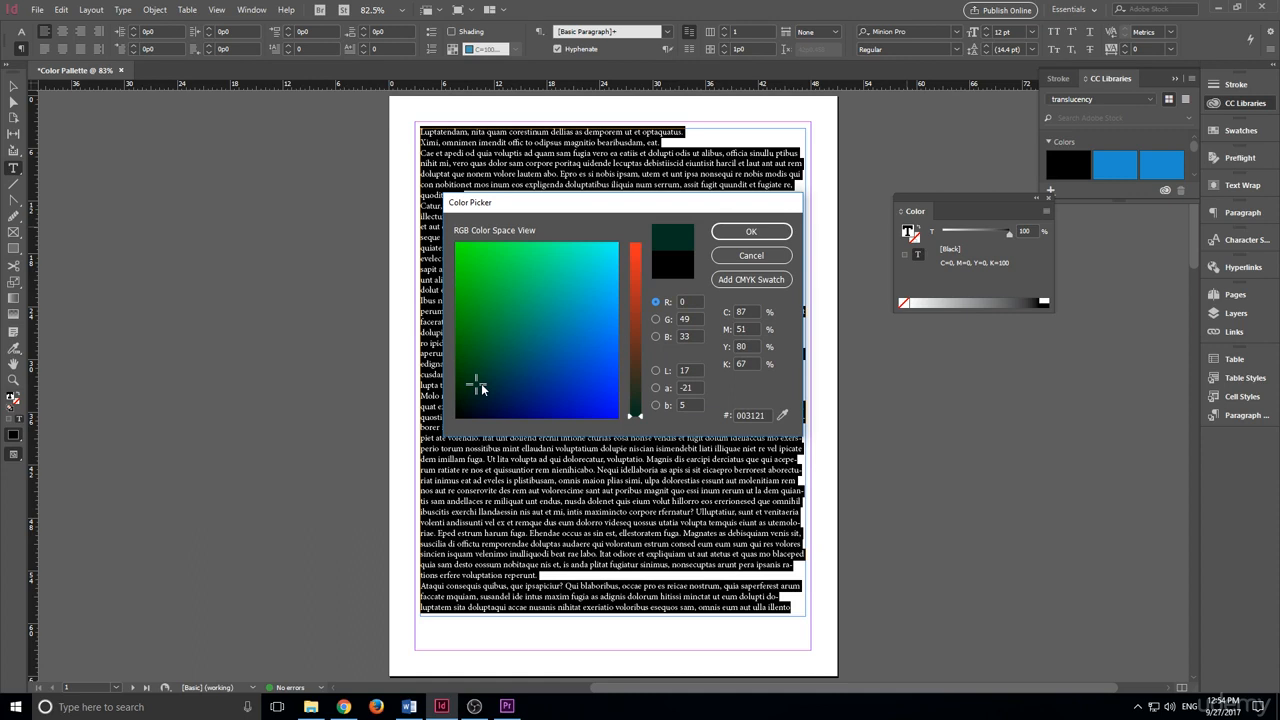
Apply the pink color C=7 M=80 Y=0 K=0 to the selected text and deselect it.
drag(479, 386, 567, 360)
drag(631, 317, 636, 256)
click(750, 233)
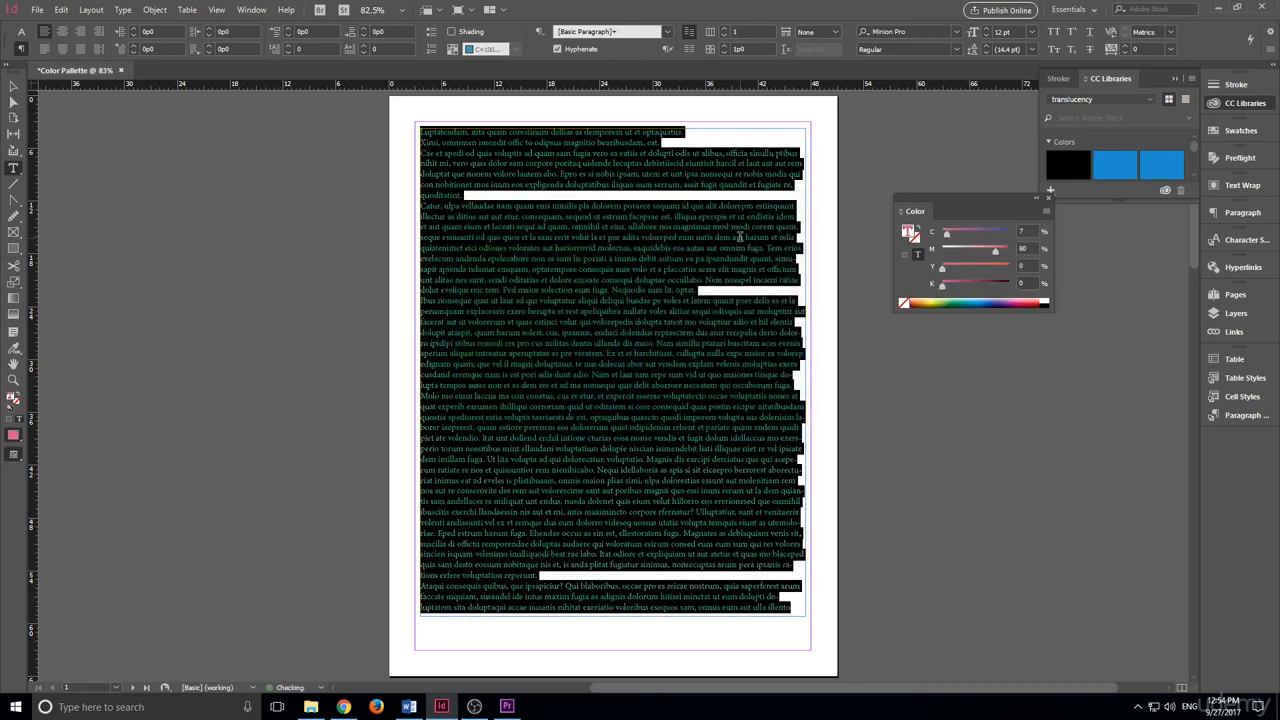
click(519, 203)
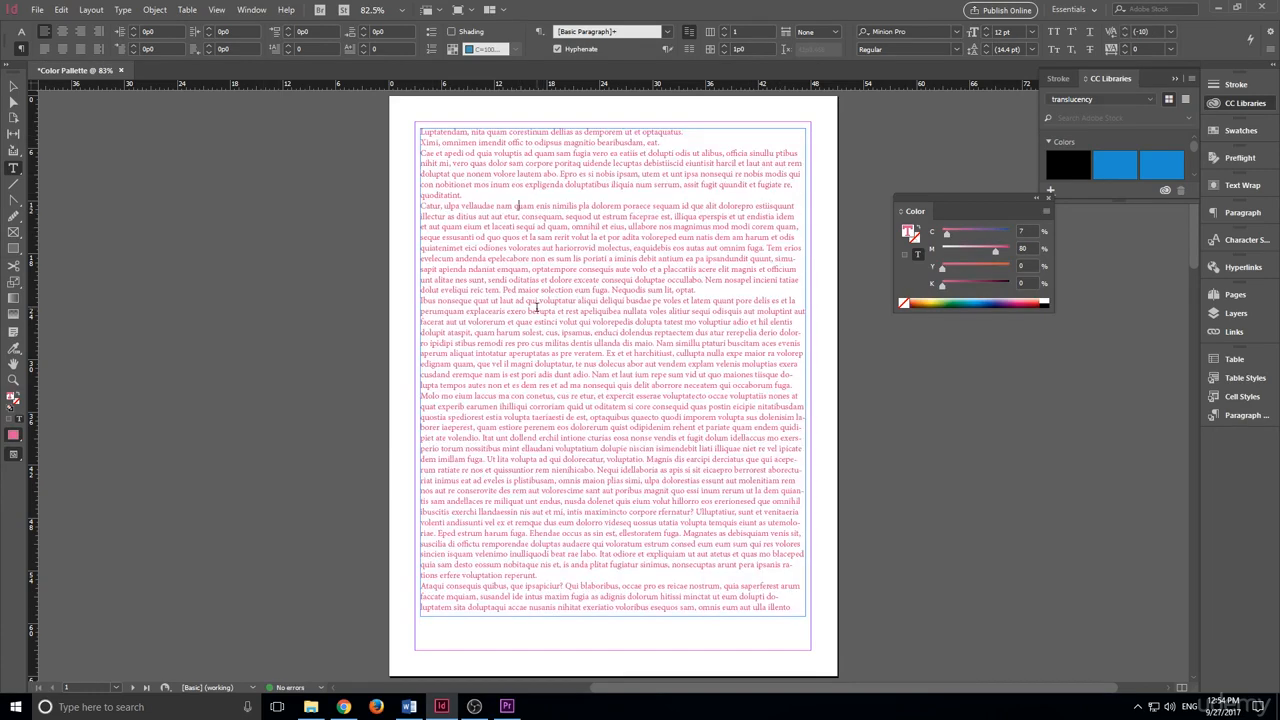
Create a text frame of about 37p4.8 by 24p1.2 on the right-hand page of the next spread, containing "sdfasdfasd".
scroll(537, 308, down, 10)
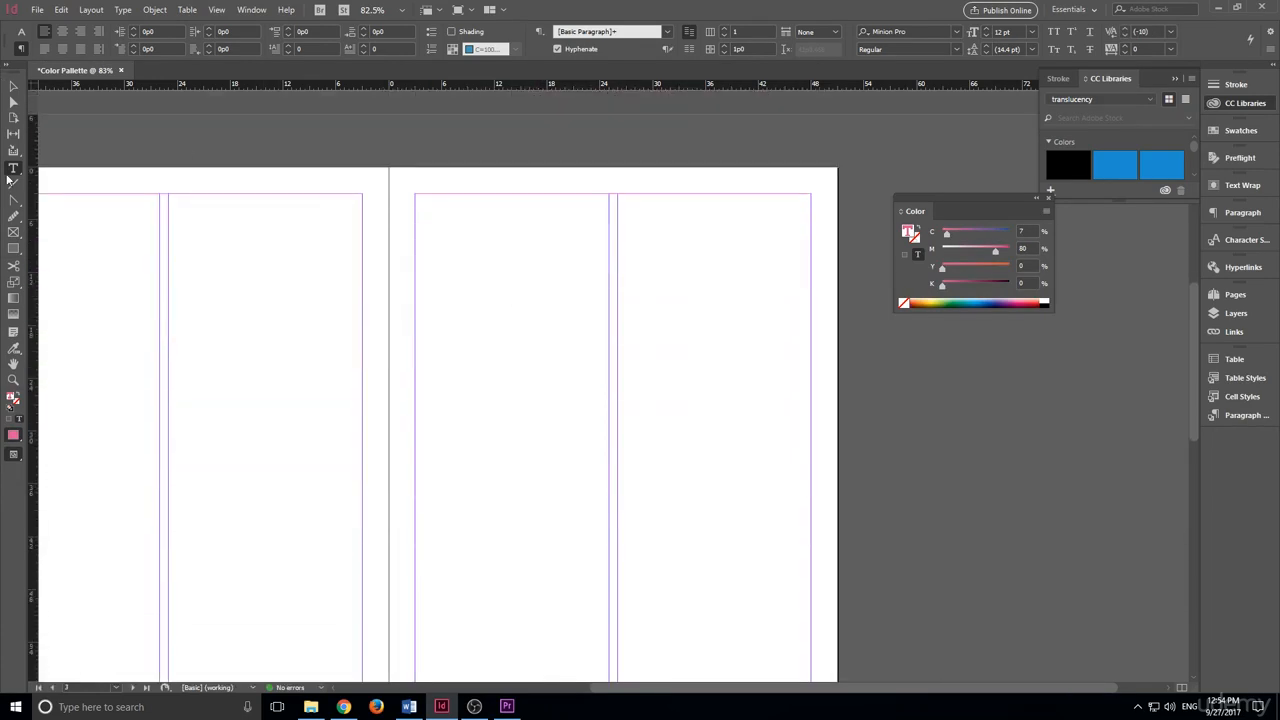
drag(479, 241, 808, 452)
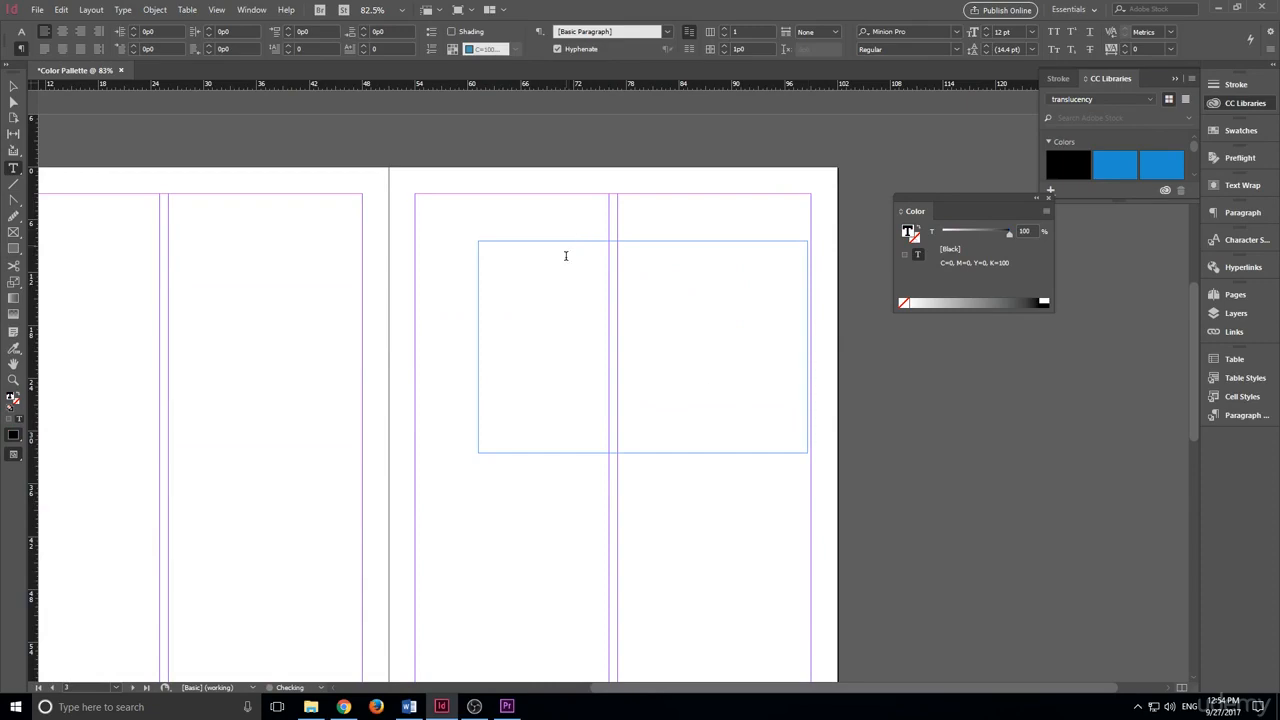
text(sdfasdfasd)
double_click(480, 240)
click(669, 348)
scroll(553, 257, up, 6)
scroll(553, 257, down, 6)
scroll(523, 334, up, 5)
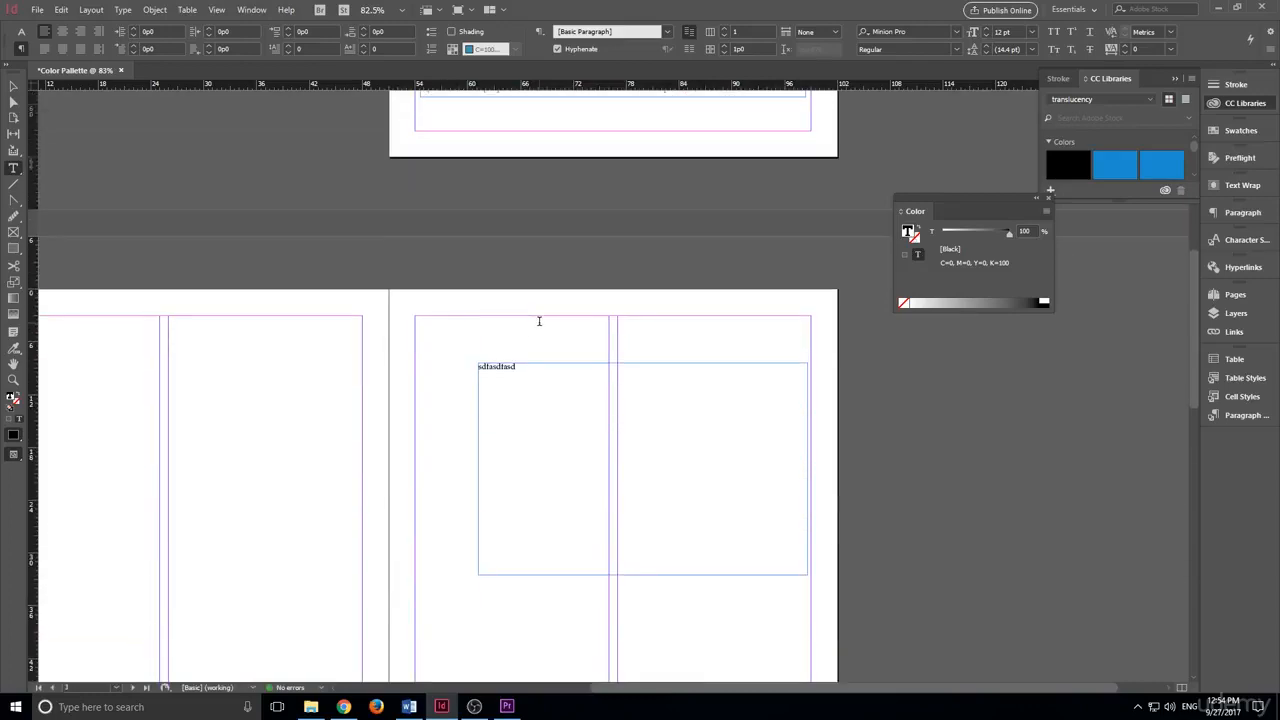
scroll(602, 316, up, 1)
scroll(602, 322, right, 2)
scroll(598, 302, down, 6)
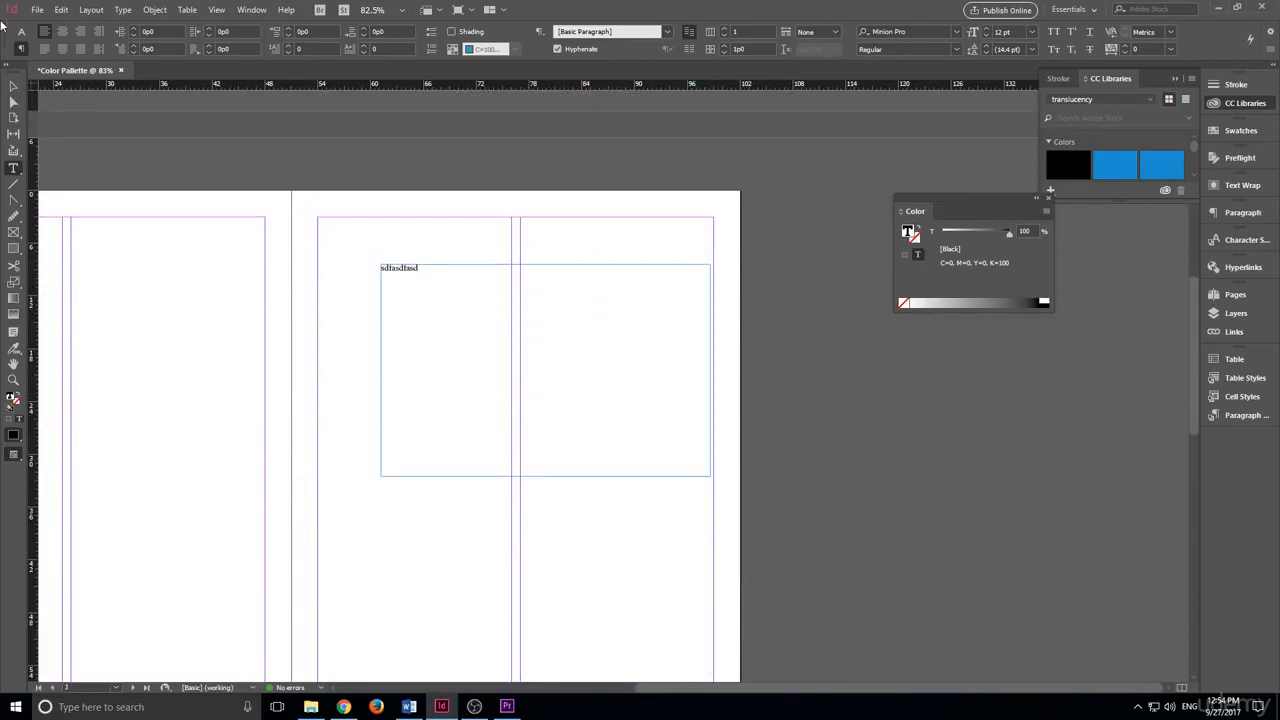
Return to the first page and place the text cursor inside the pink placeholder text.
click(13, 87)
scroll(422, 286, up, 4)
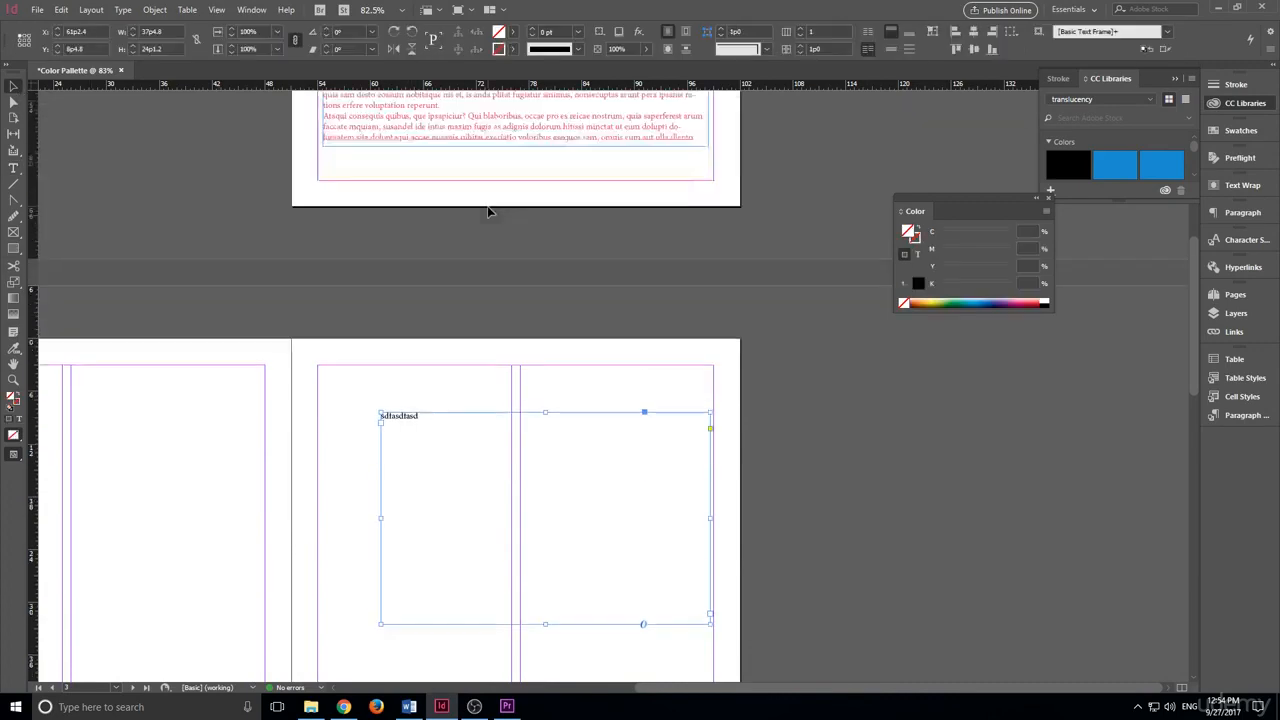
key(t)
scroll(465, 220, up, 2)
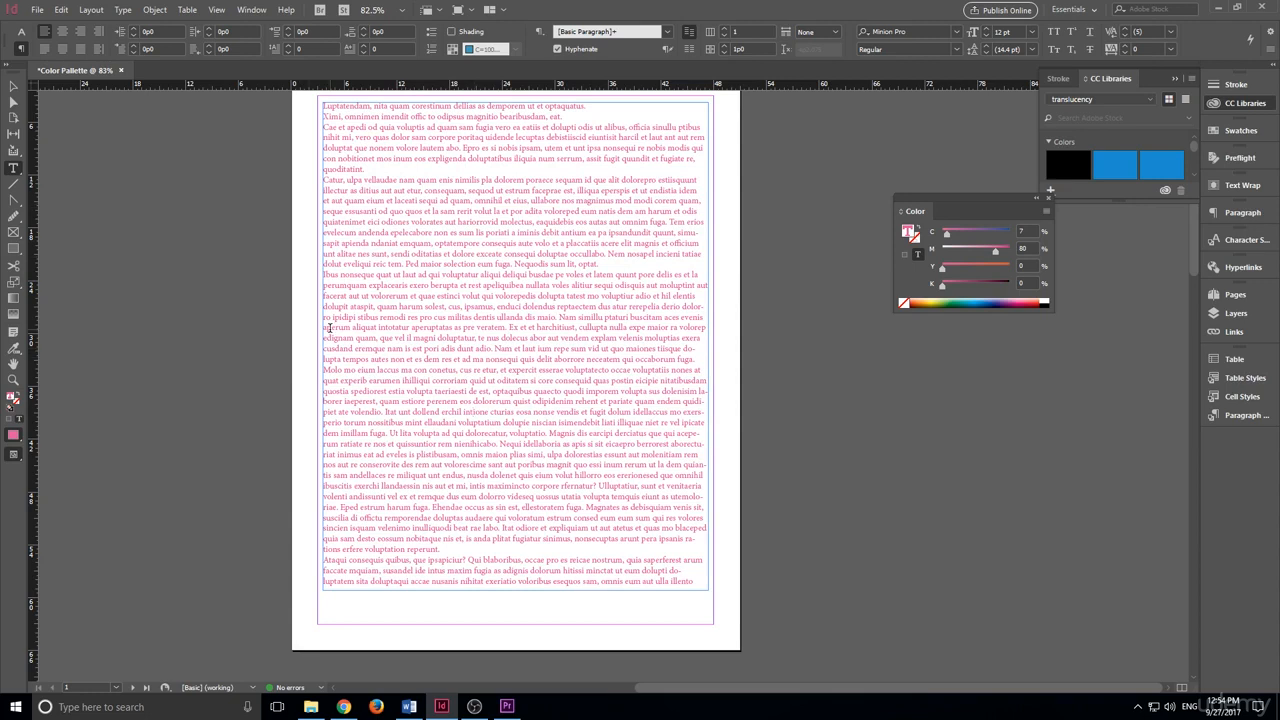
triple_click(520, 352)
click(481, 300)
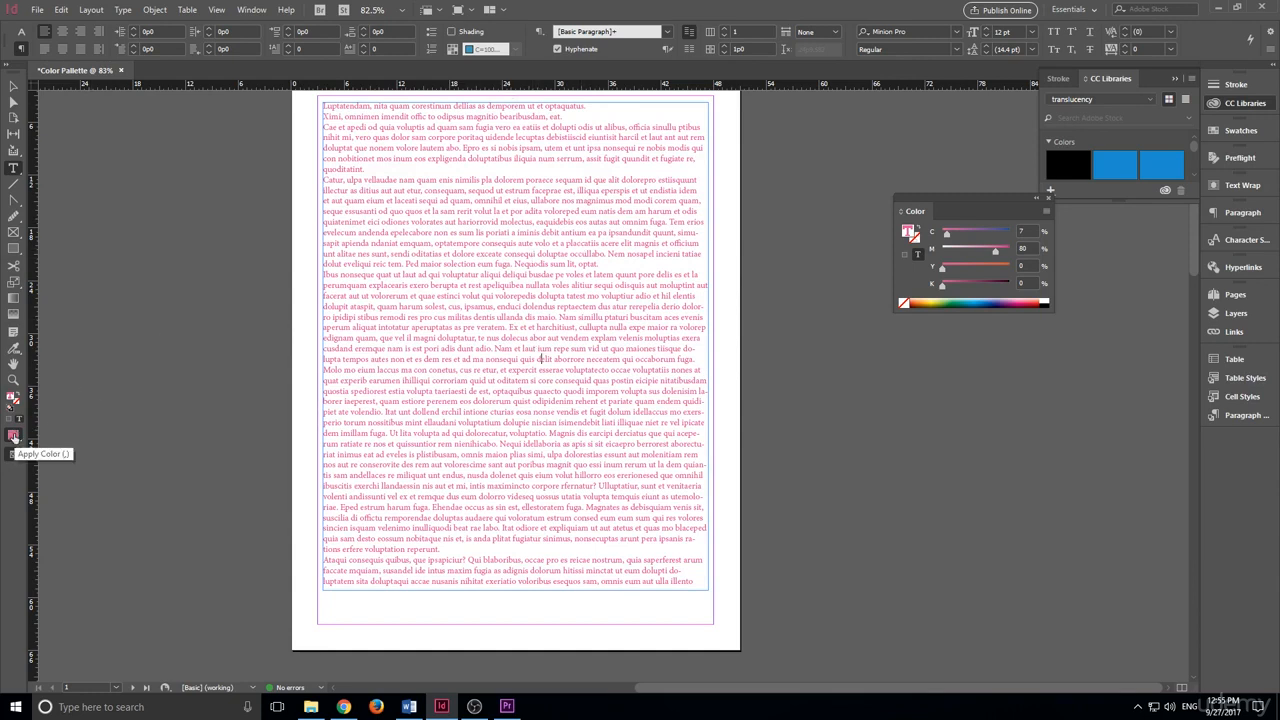
Dock the Swatches panel beneath the floating Color panel and move the group clear of the page.
click(1240, 130)
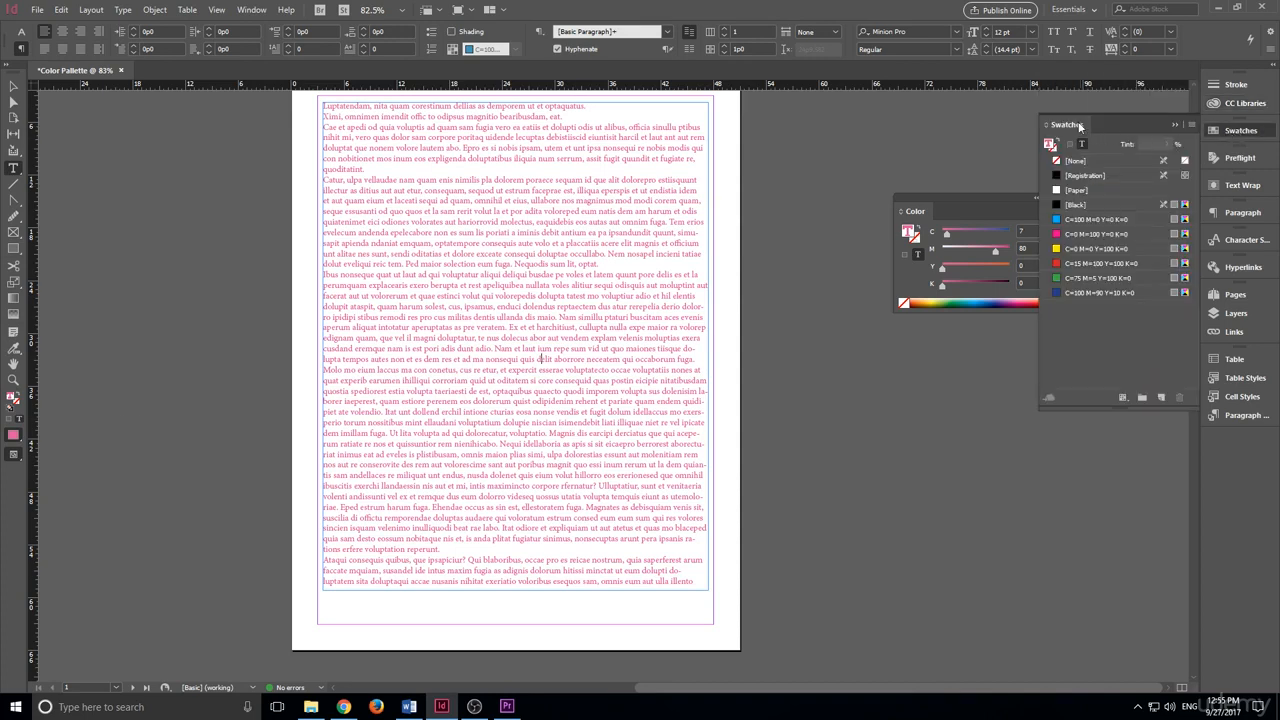
drag(1079, 125, 928, 313)
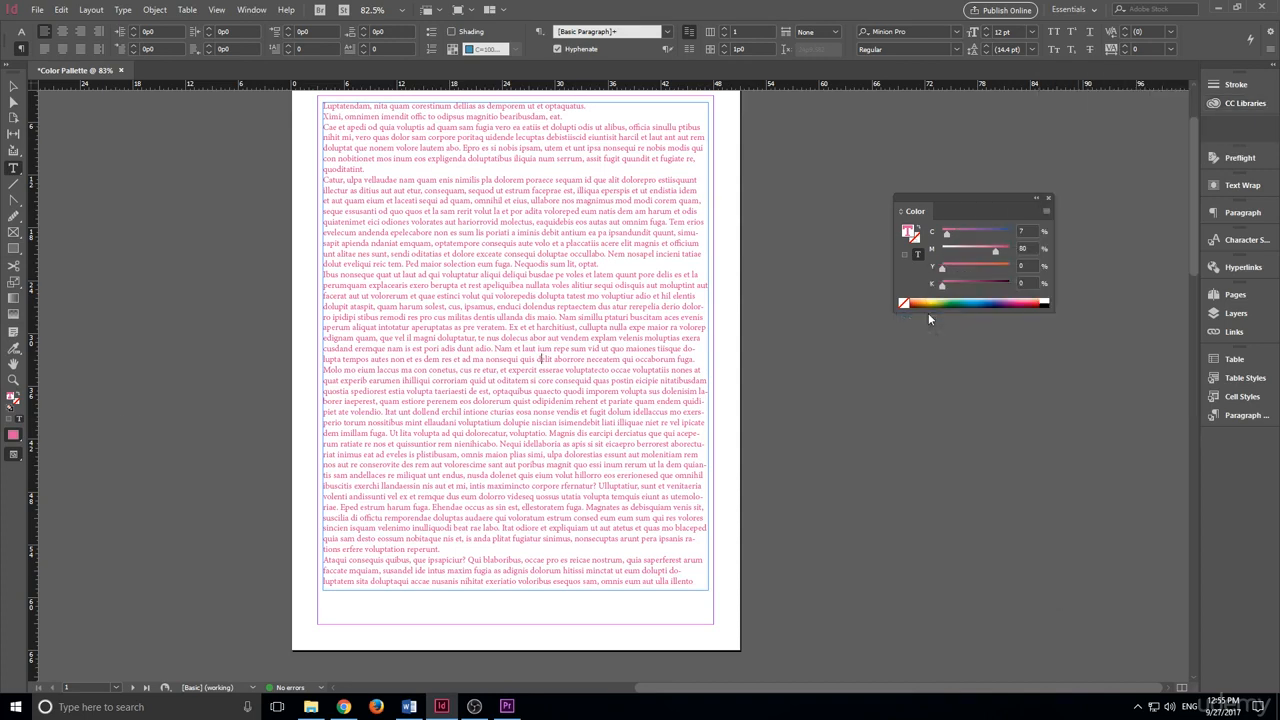
drag(978, 199, 1073, 111)
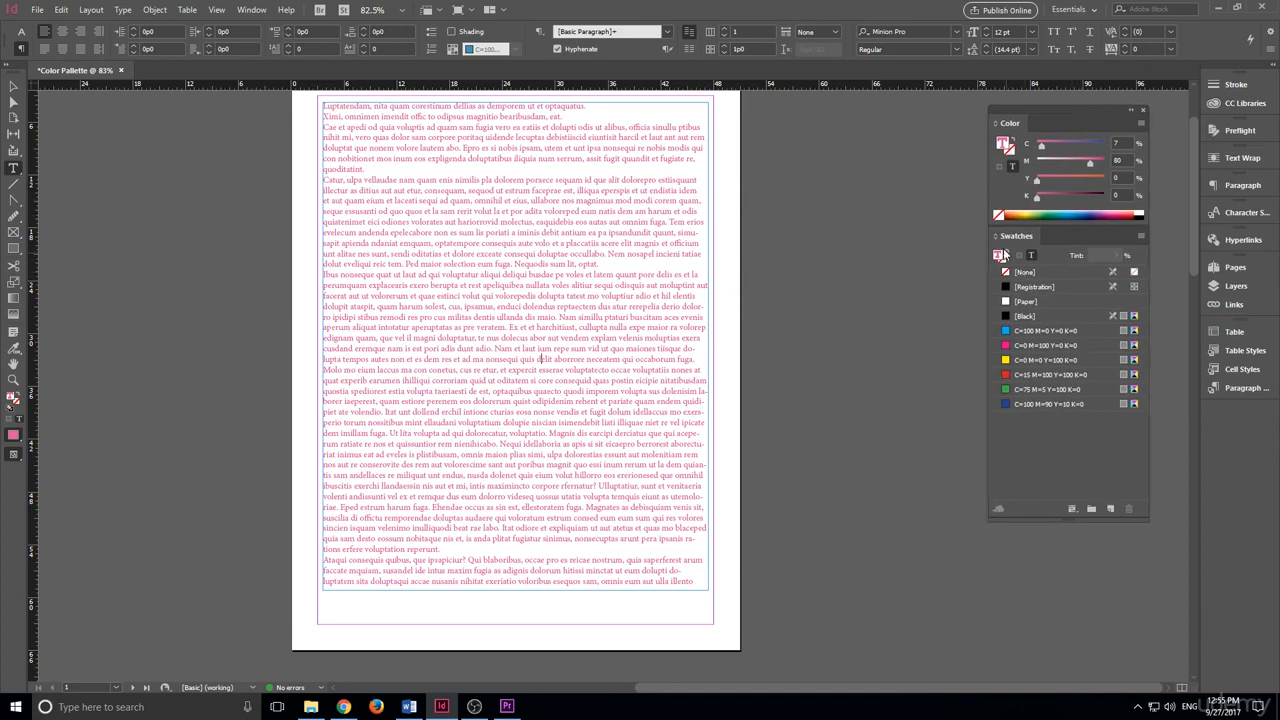
Save the pink text color C=7 M=80 Y=0 K=0 as a new swatch.
click(1112, 510)
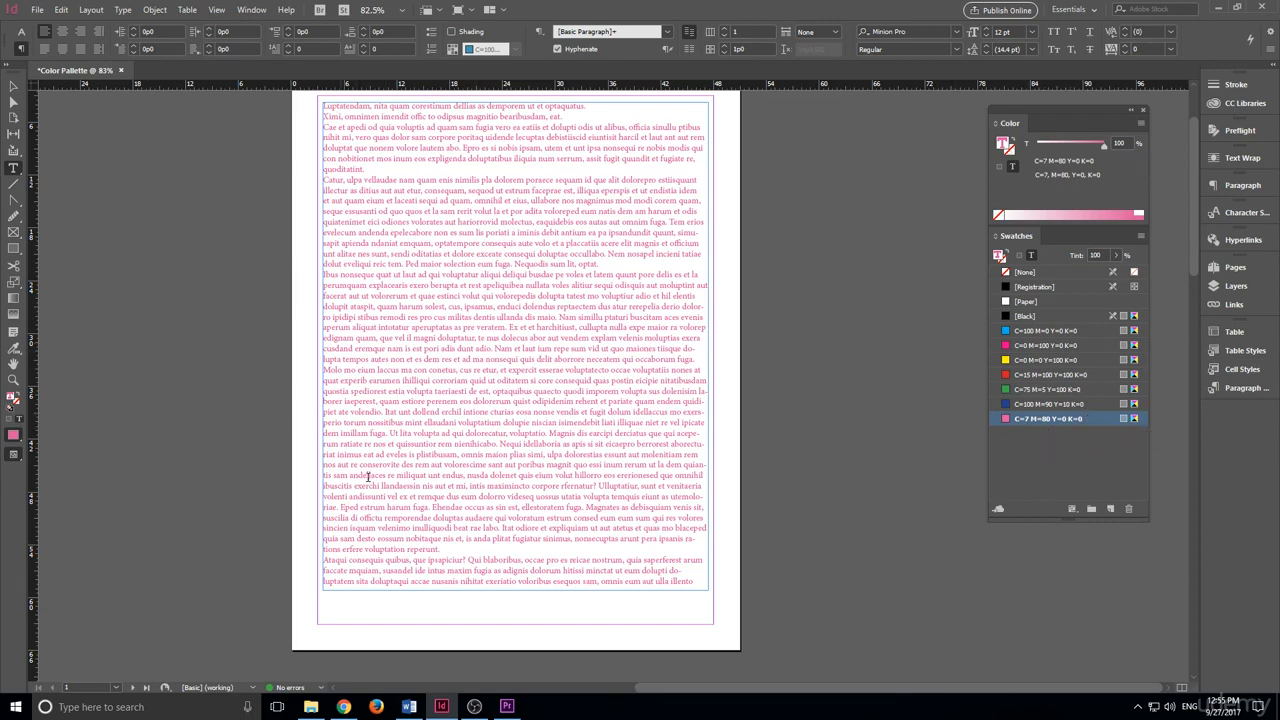
scroll(429, 255, down, 3)
scroll(429, 260, up, 3)
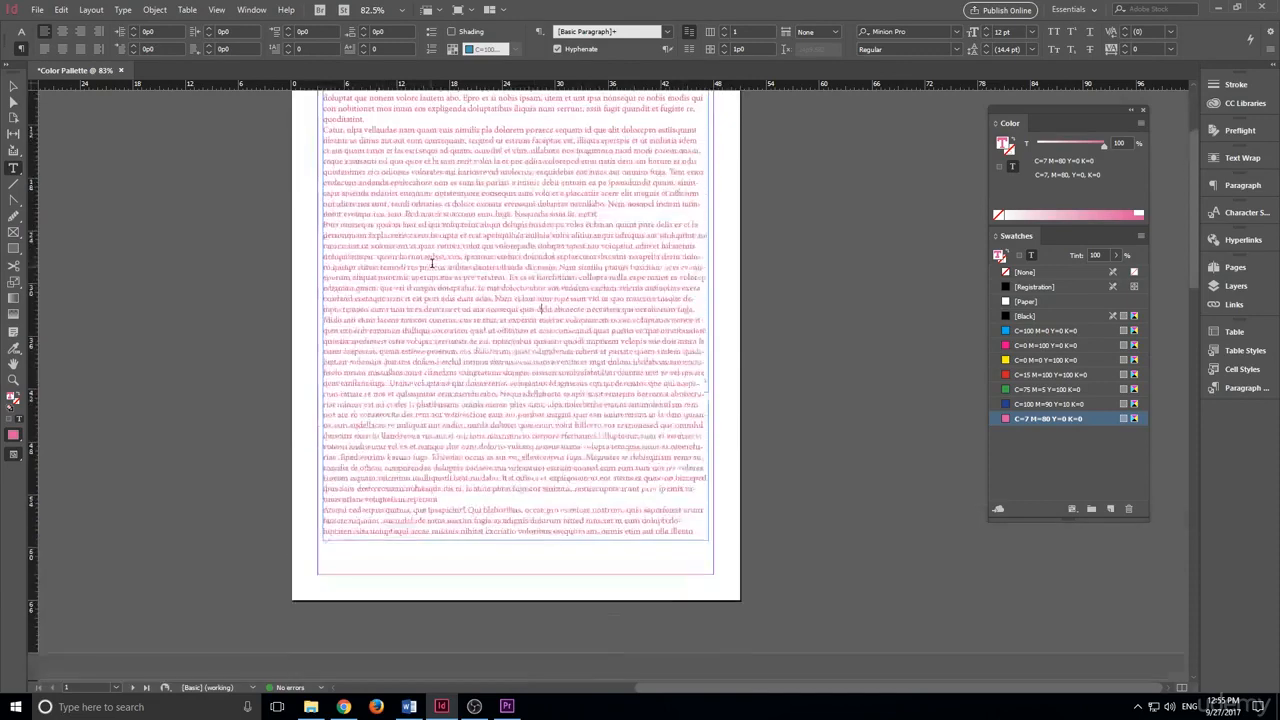
scroll(470, 263, down, 2)
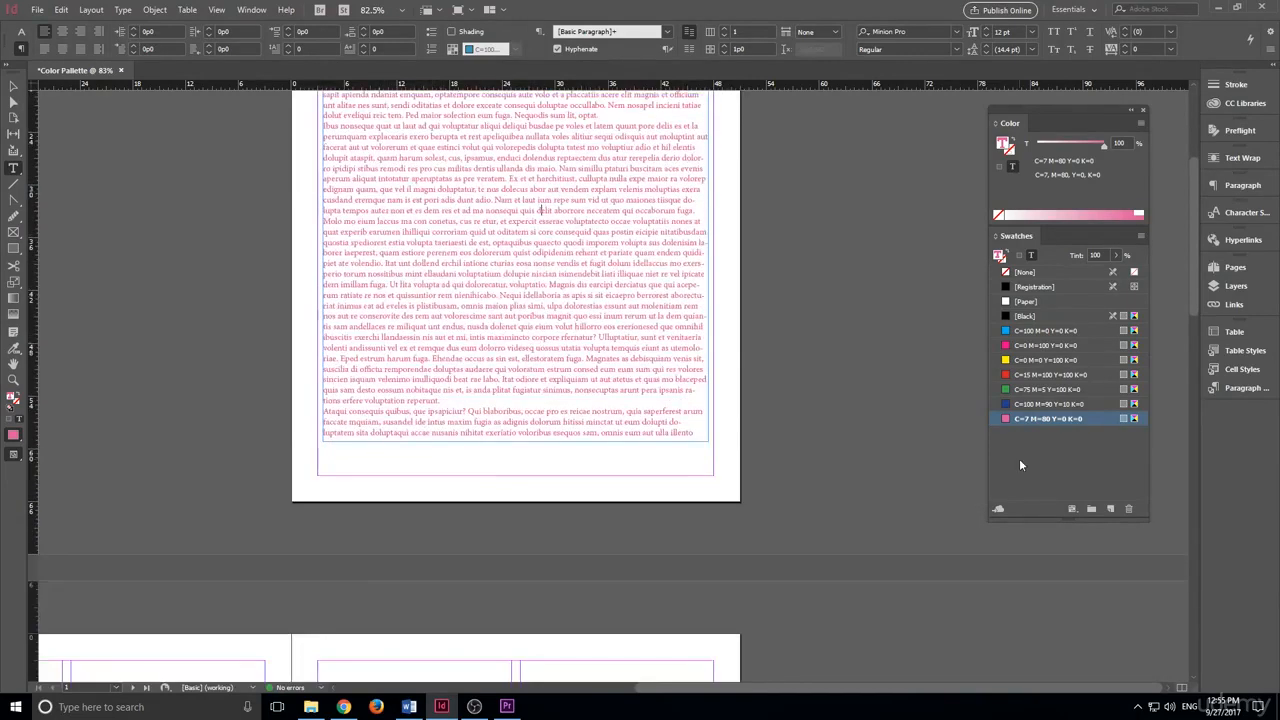
scroll(734, 418, up, 2)
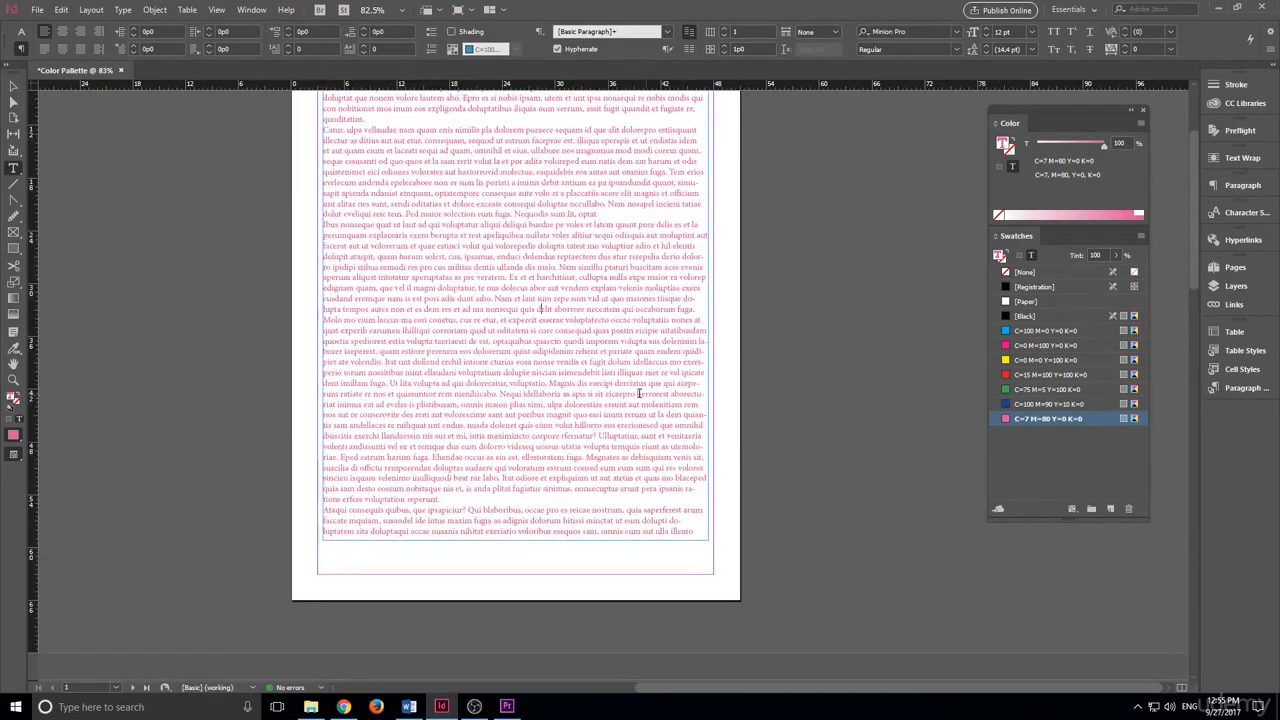
Add the Paragraph Styles panel to the floating Color and Swatches group, tabbed together with Swatches.
click(1248, 388)
drag(1035, 330, 860, 290)
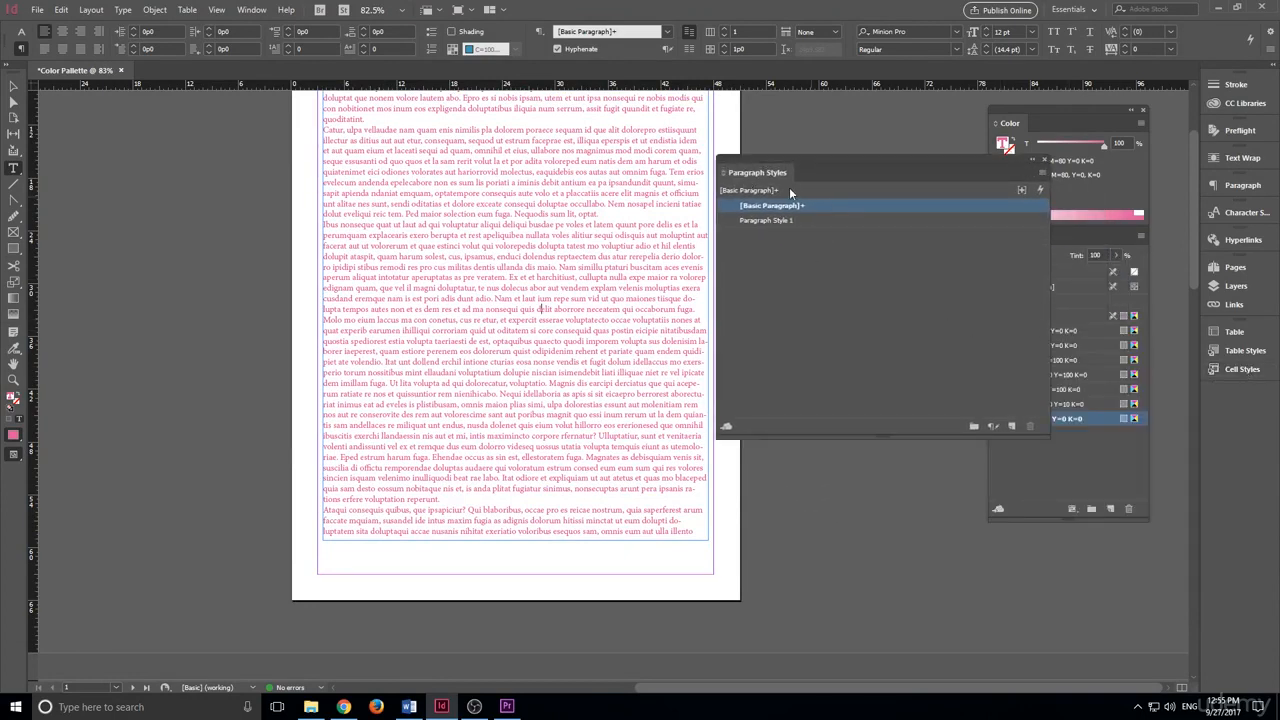
drag(789, 187, 1054, 505)
drag(1054, 109, 1028, 37)
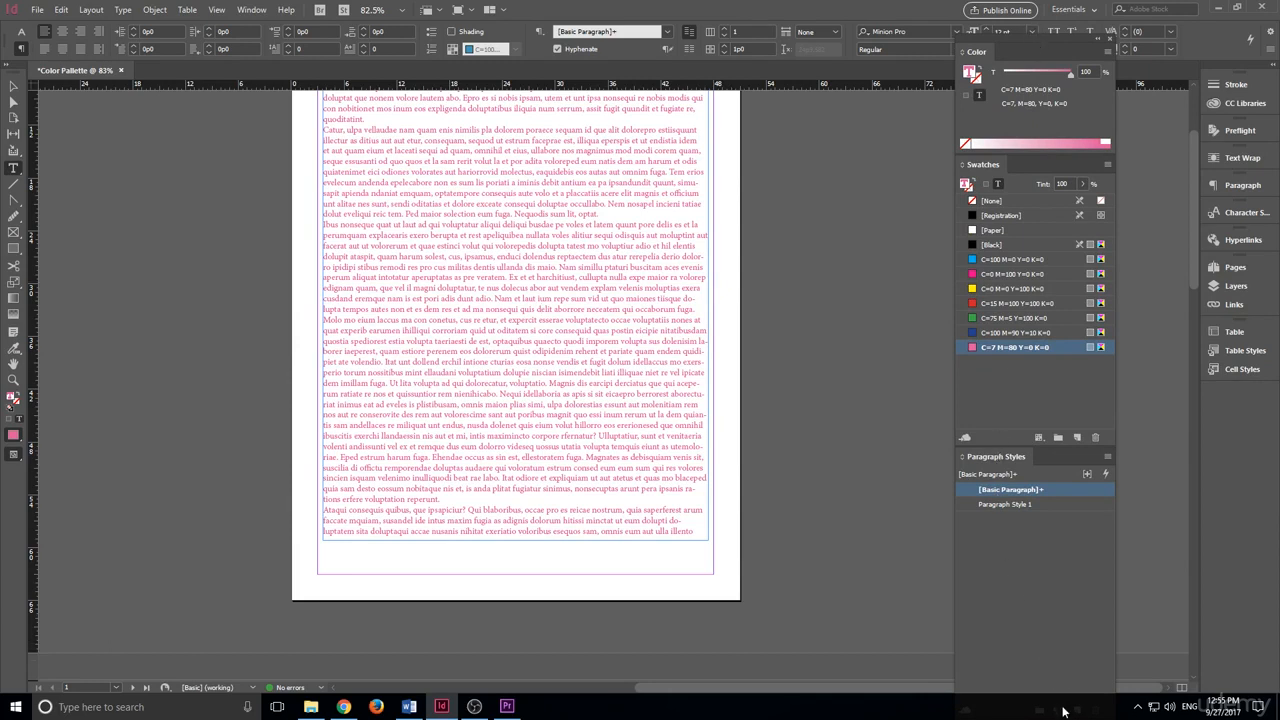
drag(996, 456, 1034, 166)
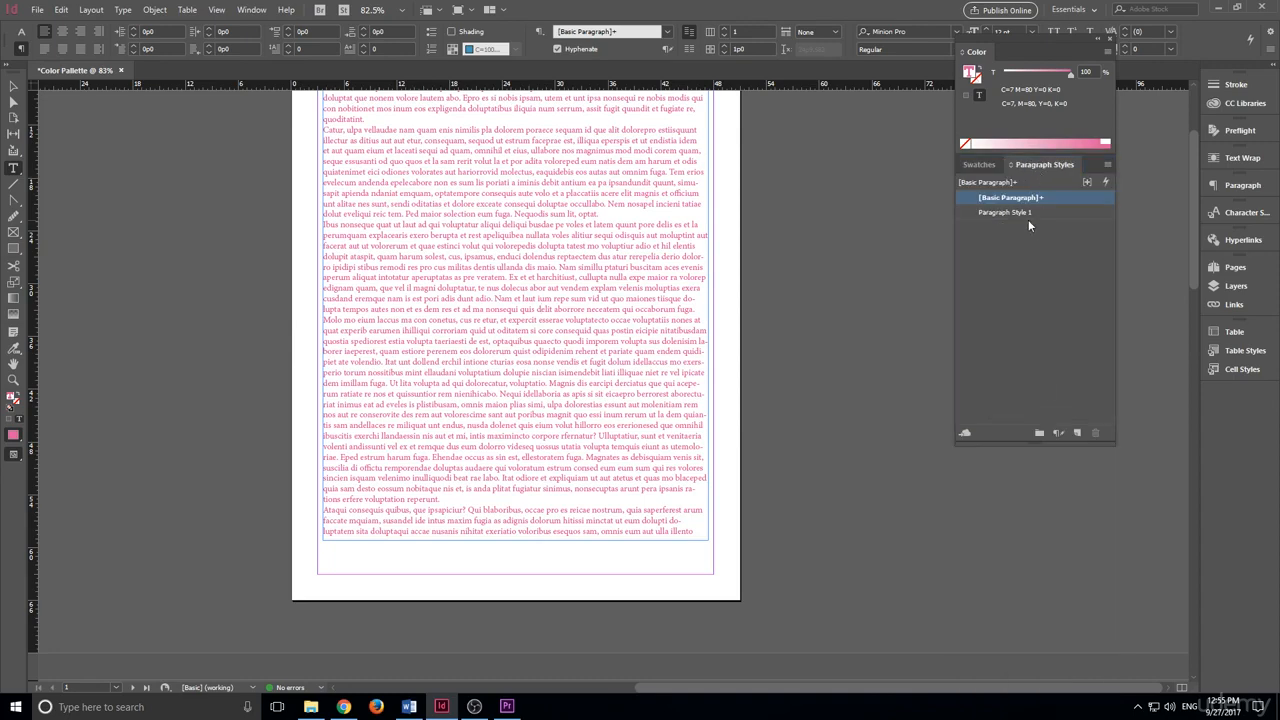
Create a new paragraph style from the pink placeholder text and open its Character Color settings.
click(1077, 432)
double_click(1036, 213)
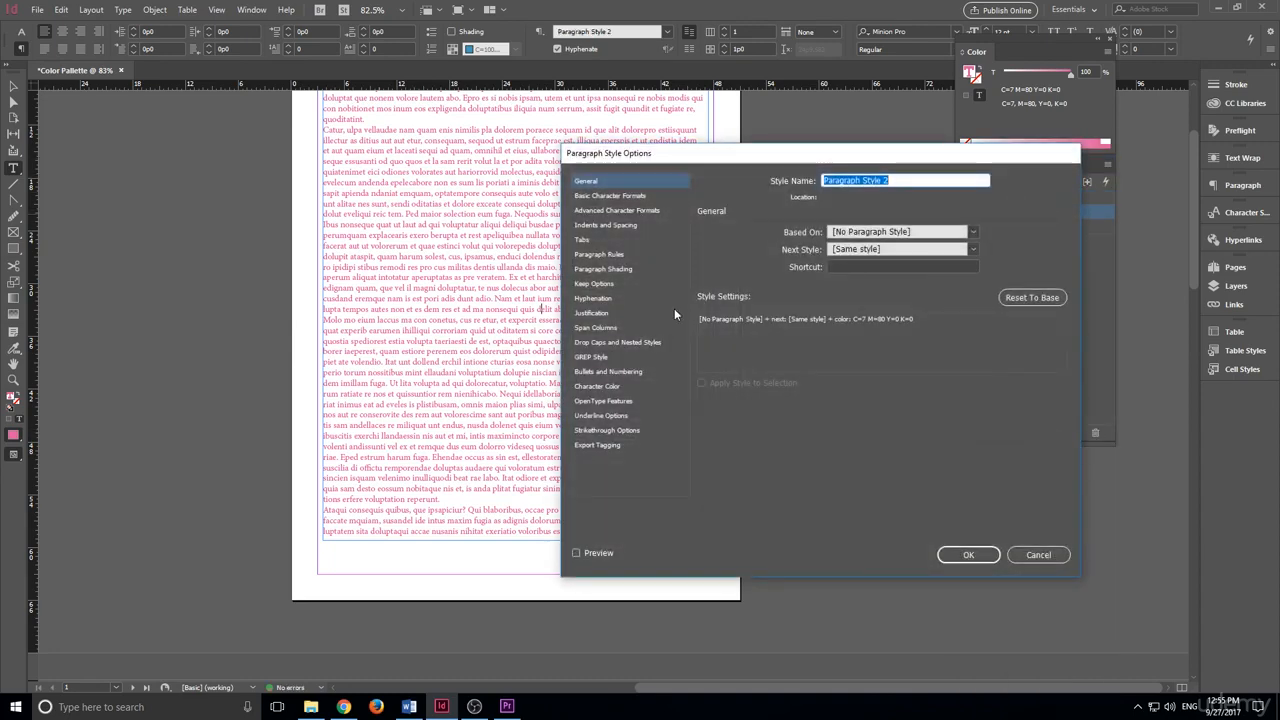
click(597, 386)
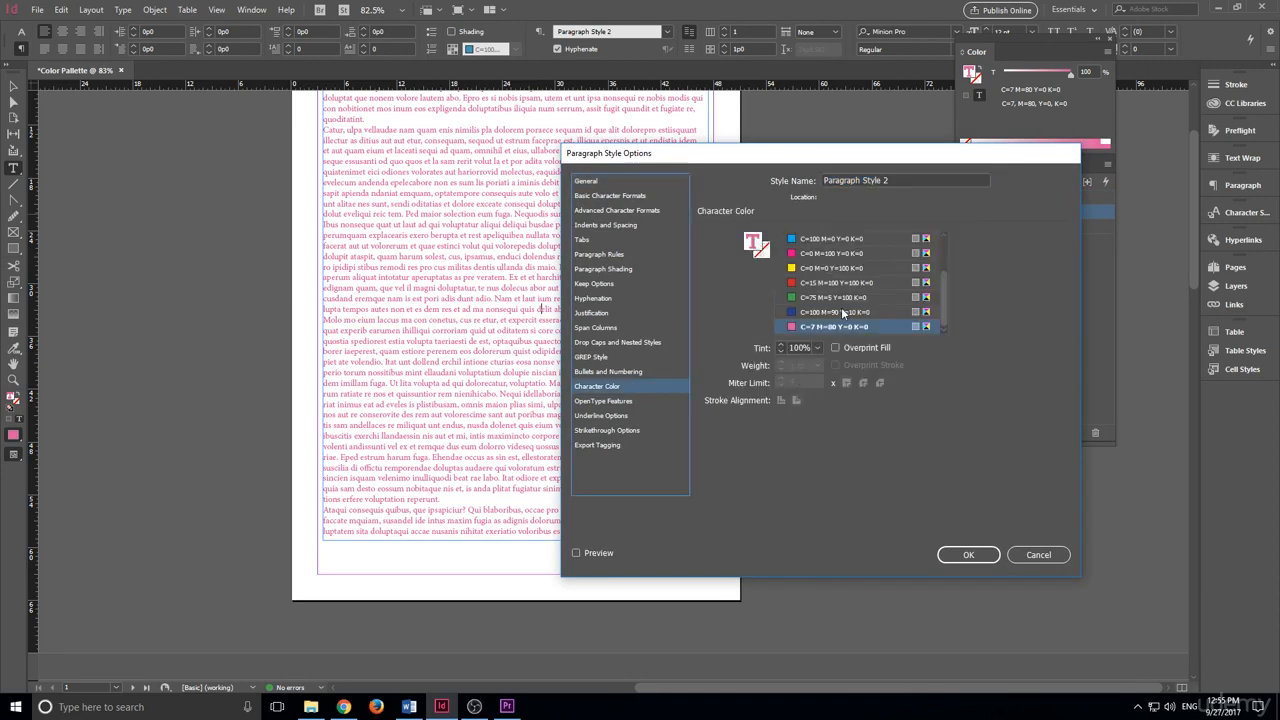
scroll(842, 271, up, 3)
scroll(842, 260, down, 3)
scroll(846, 255, up, 3)
scroll(830, 275, down, 3)
drag(897, 152, 624, 155)
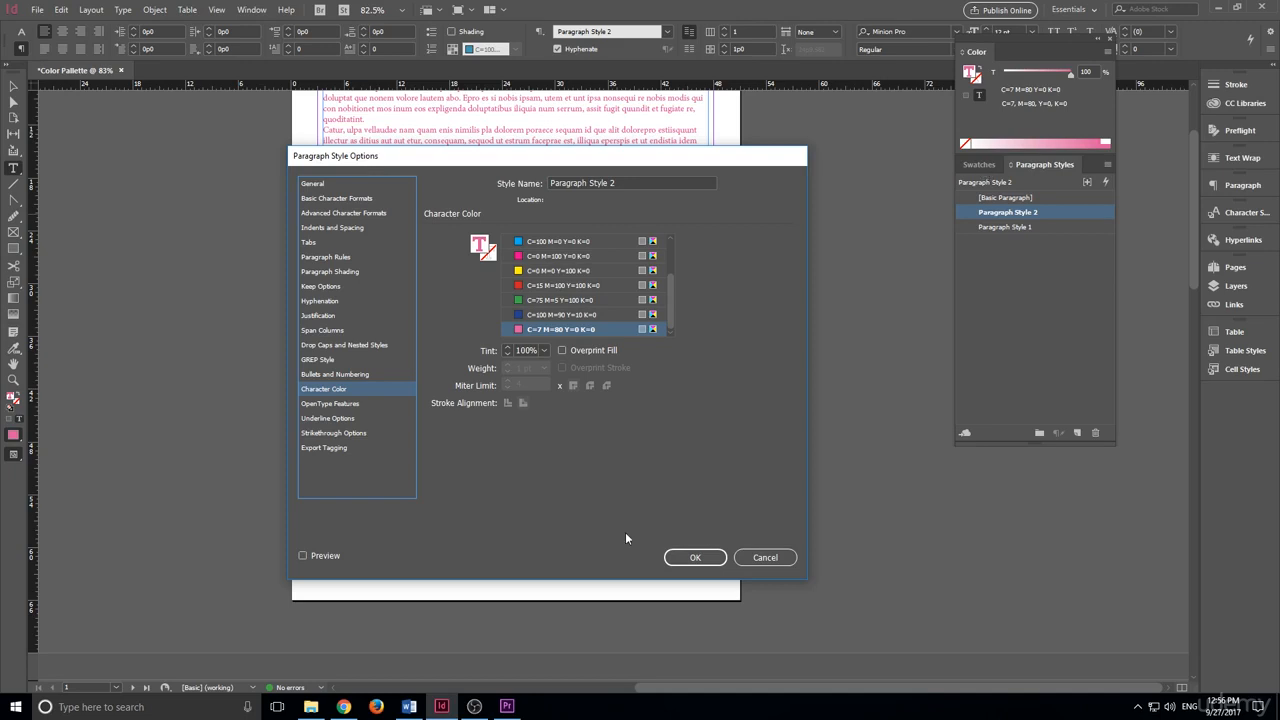
drag(580, 157, 926, 161)
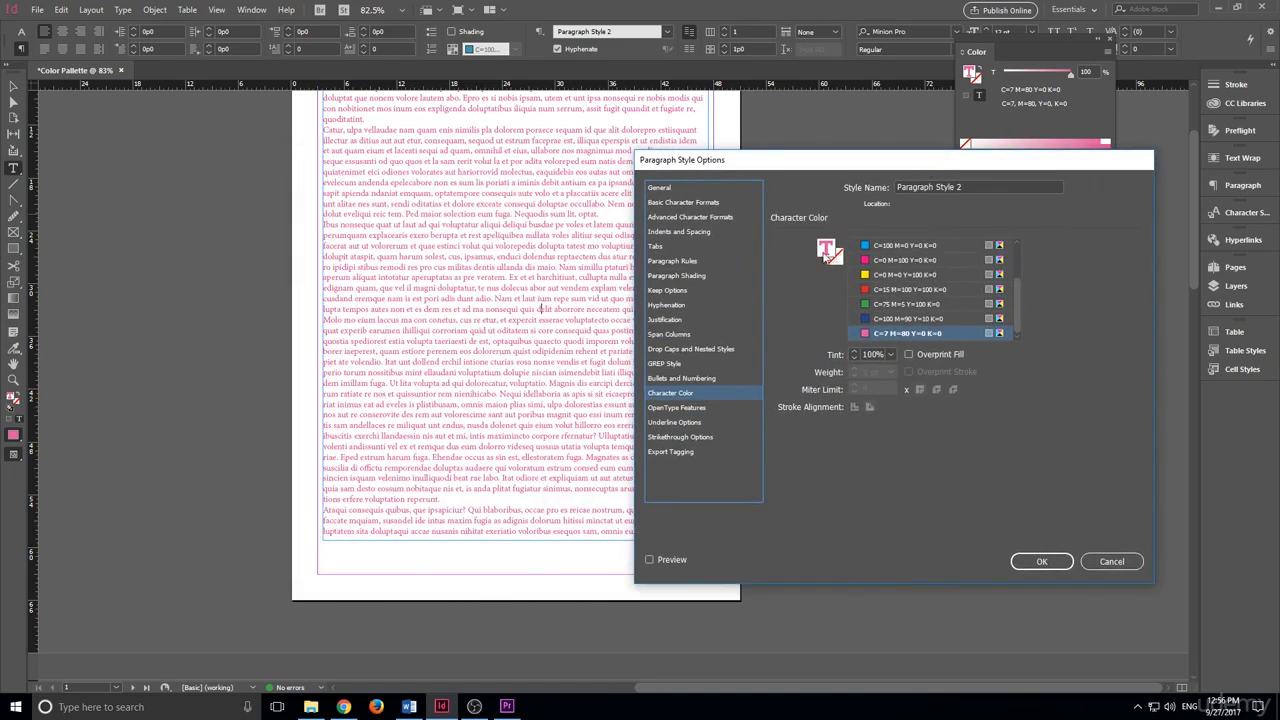
double_click(829, 260)
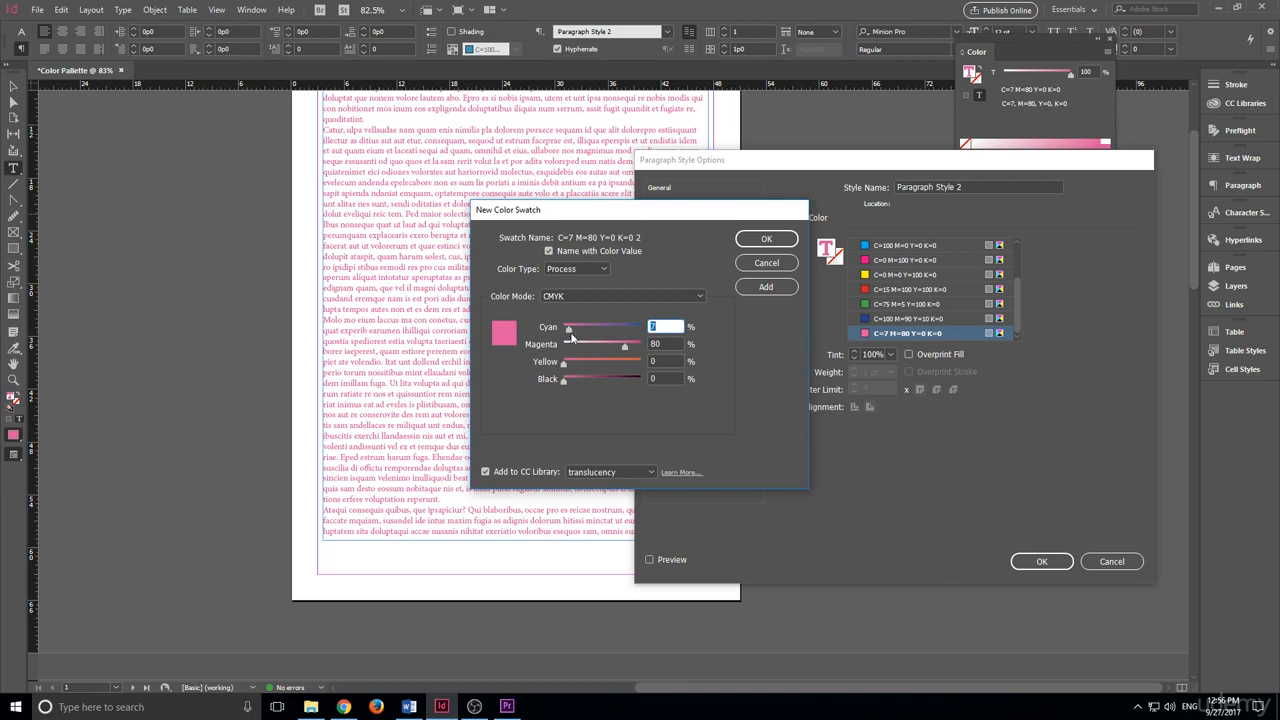
drag(568, 329, 563, 380)
drag(624, 346, 576, 345)
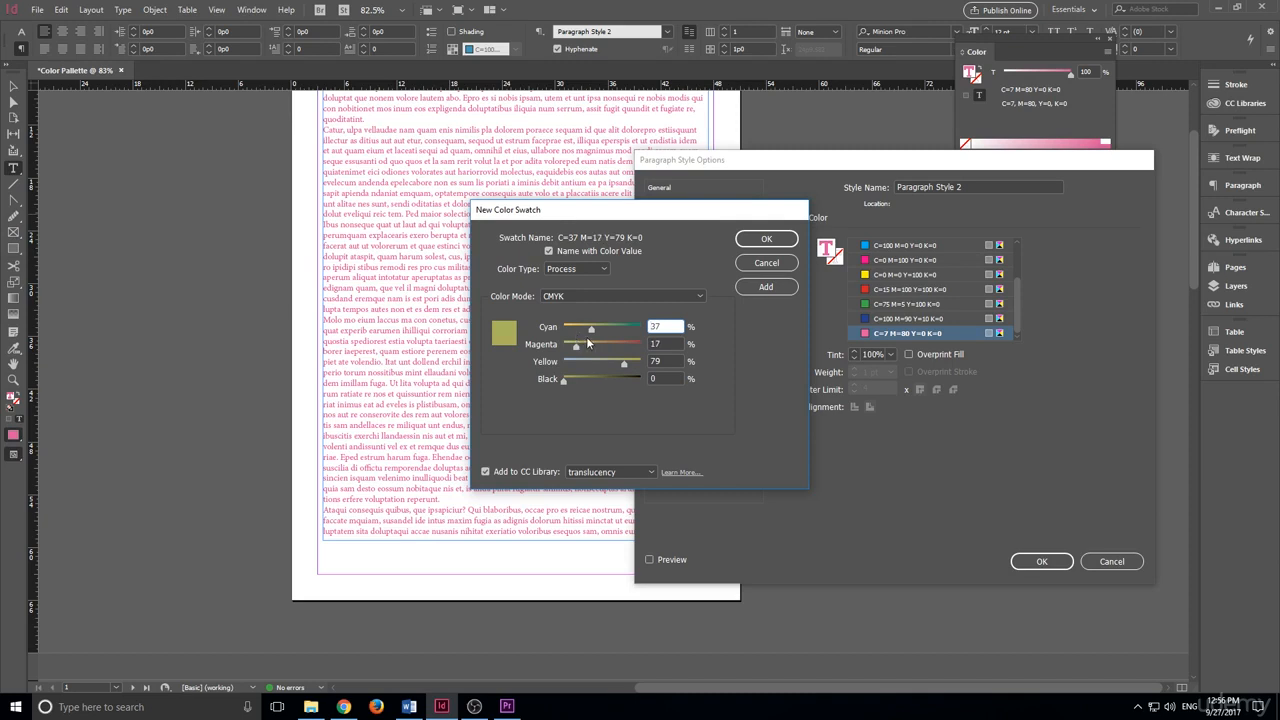
click(786, 262)
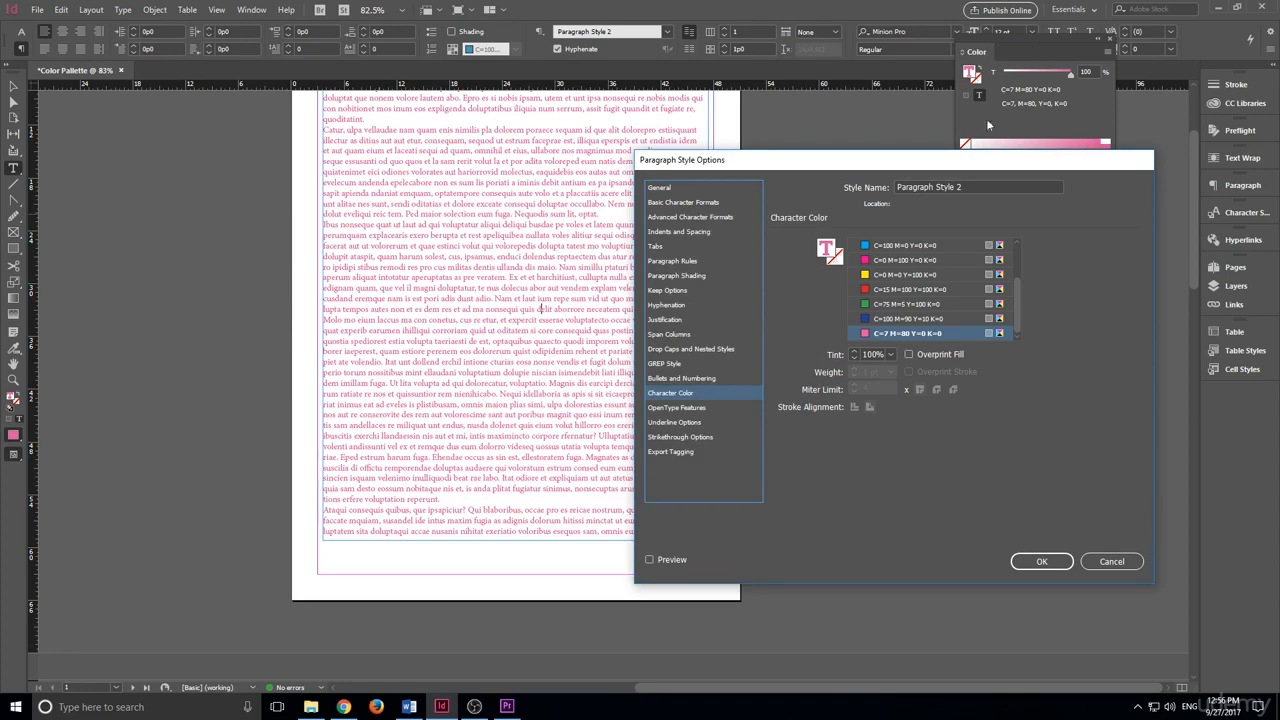
Assign the C=7 M=80 Y=0 K=0 swatch as the new style's character color and name the style Pink Text.
drag(988, 158, 952, 233)
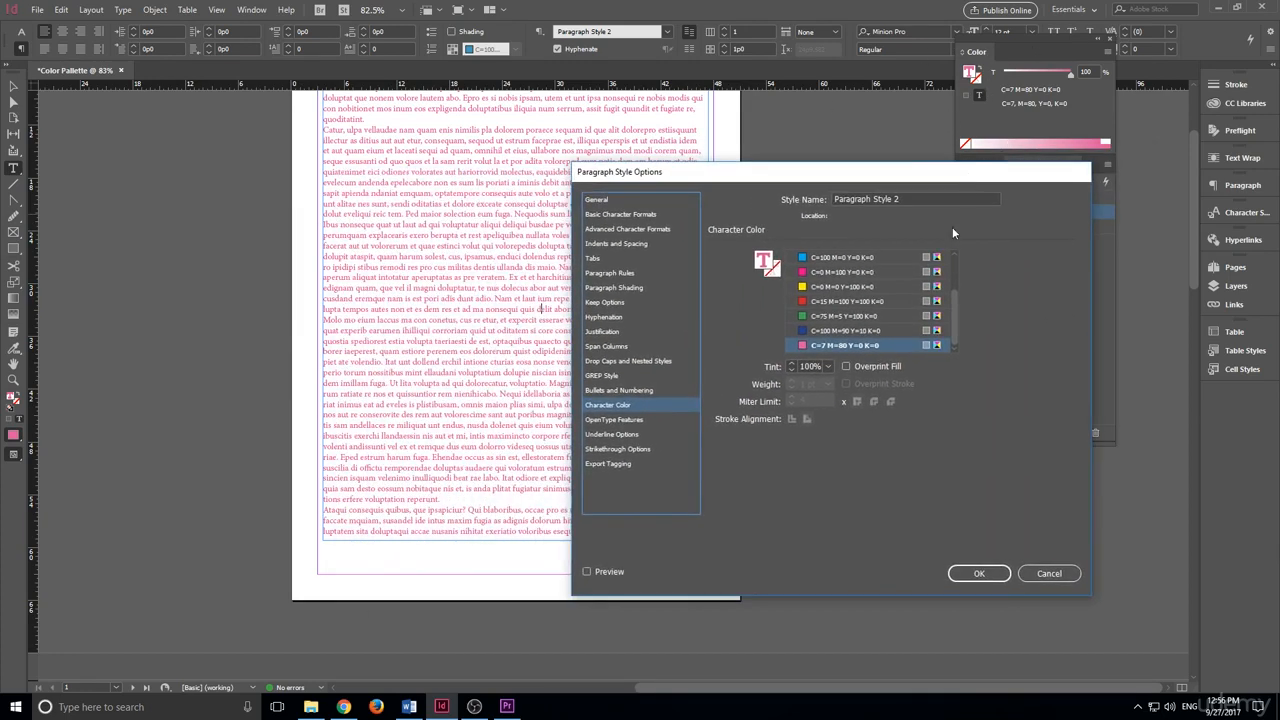
scroll(880, 309, up, 2)
scroll(878, 309, down, 2)
scroll(860, 295, up, 2)
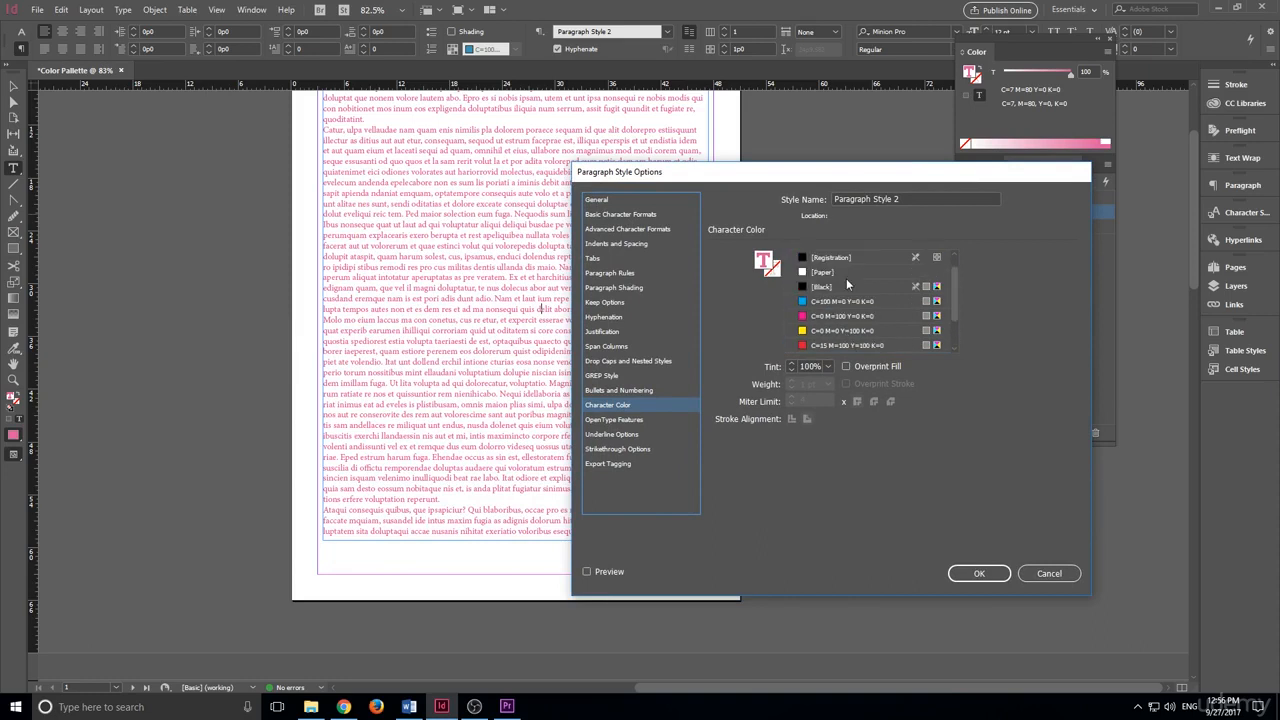
scroll(846, 280, down, 2)
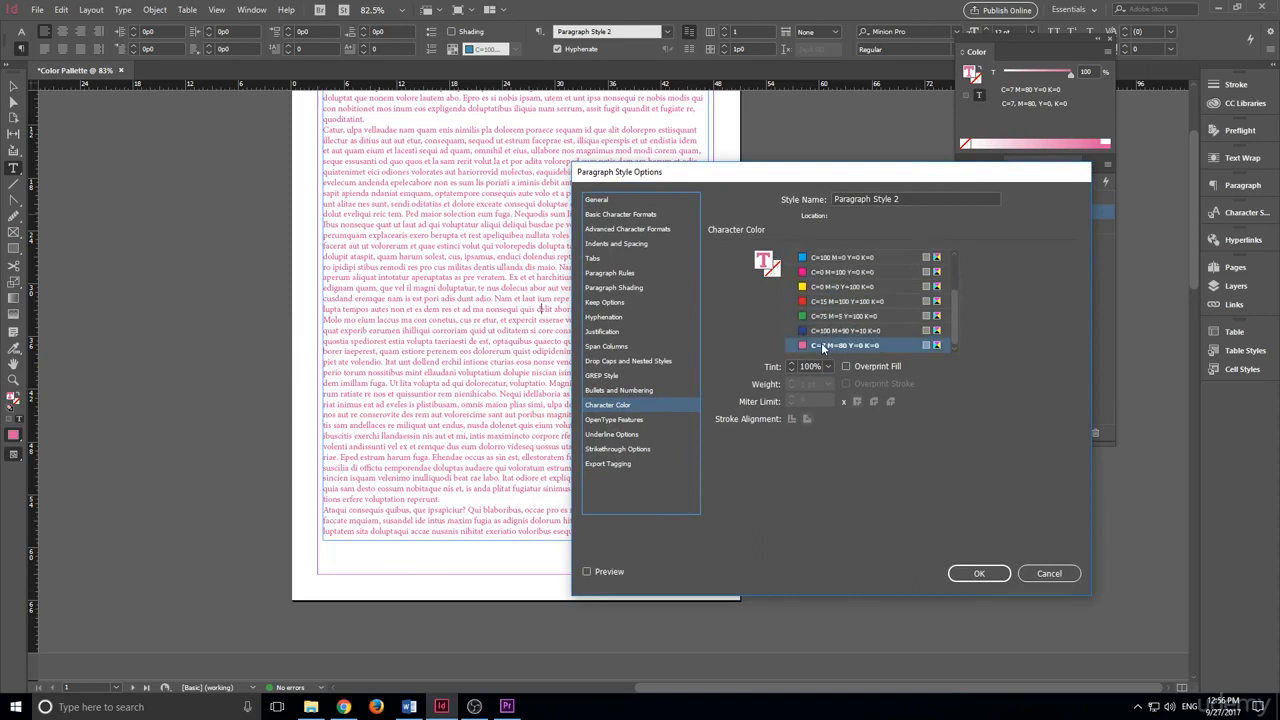
click(821, 344)
drag(908, 200, 737, 200)
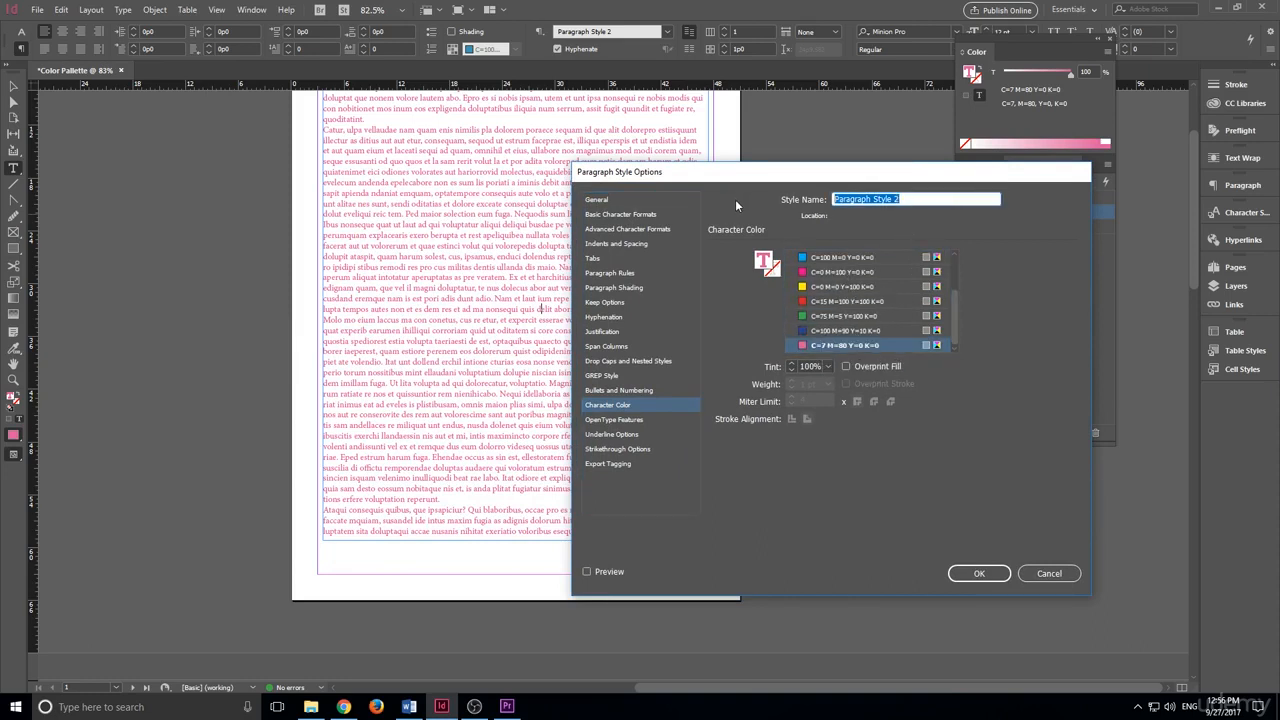
text(Pink Text)
key(Return)
Try the Pink Text paragraph style on the black text in the page 3 frame, and undo it.
scroll(612, 300, down, 10)
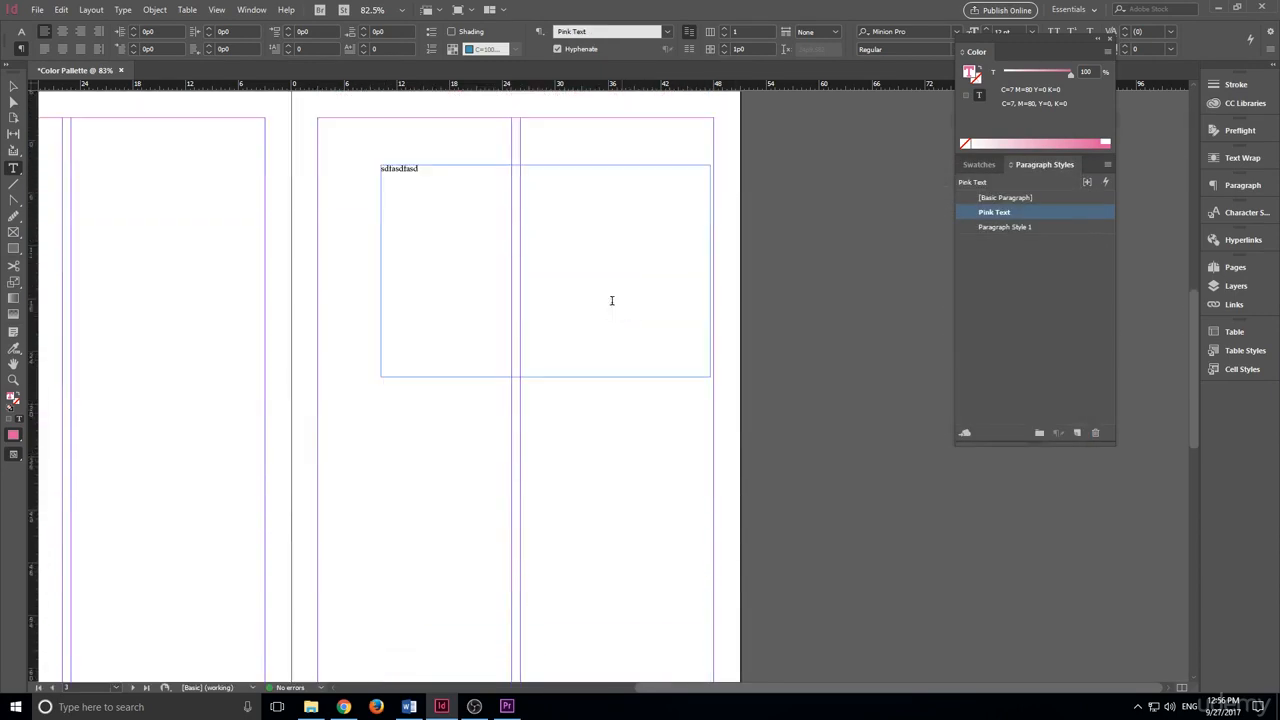
click(540, 223)
click(1018, 215)
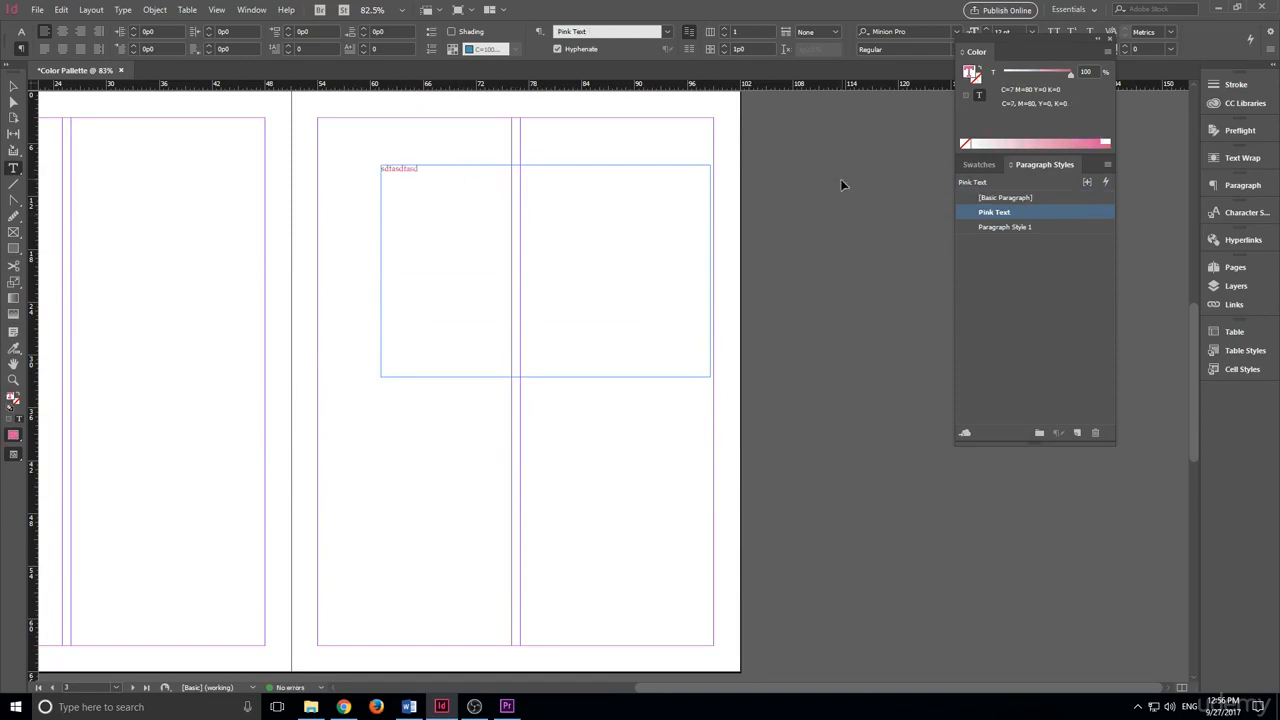
key(ctrl+z)
Color all the text in the page 3 frame with the C=7 M=80 Y=0 K=0 swatch.
key(ctrl+a)
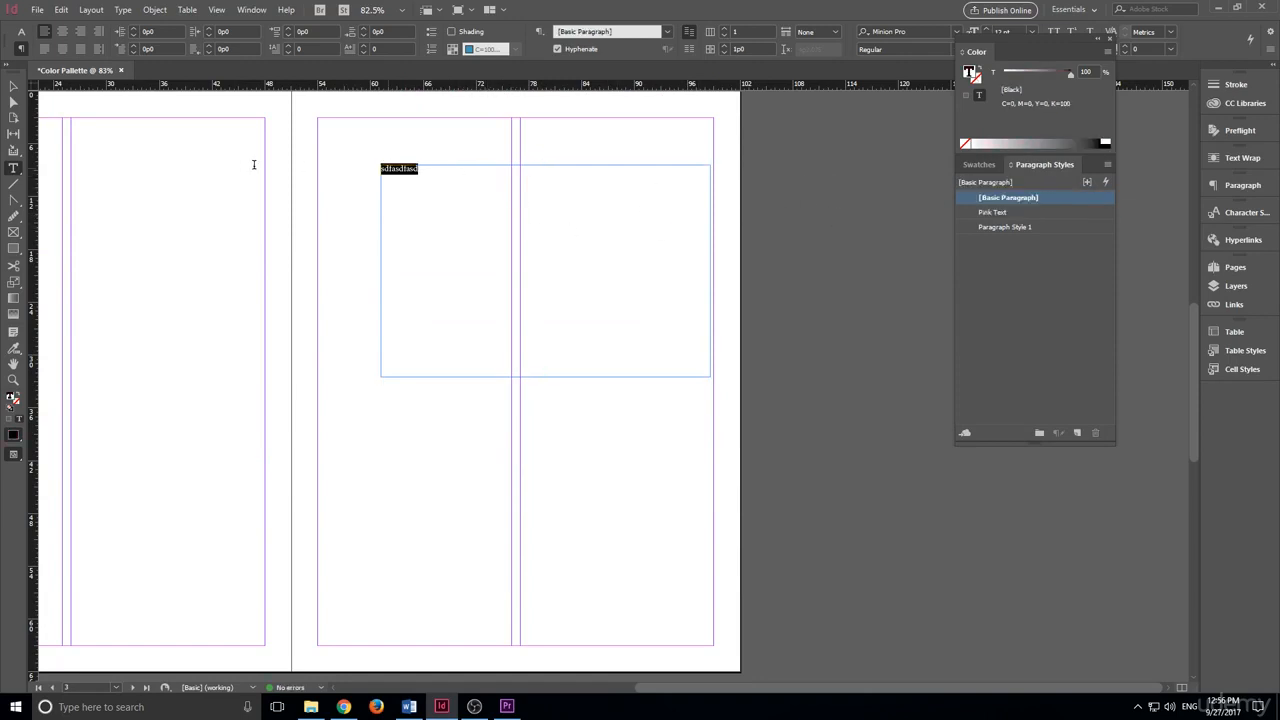
click(979, 164)
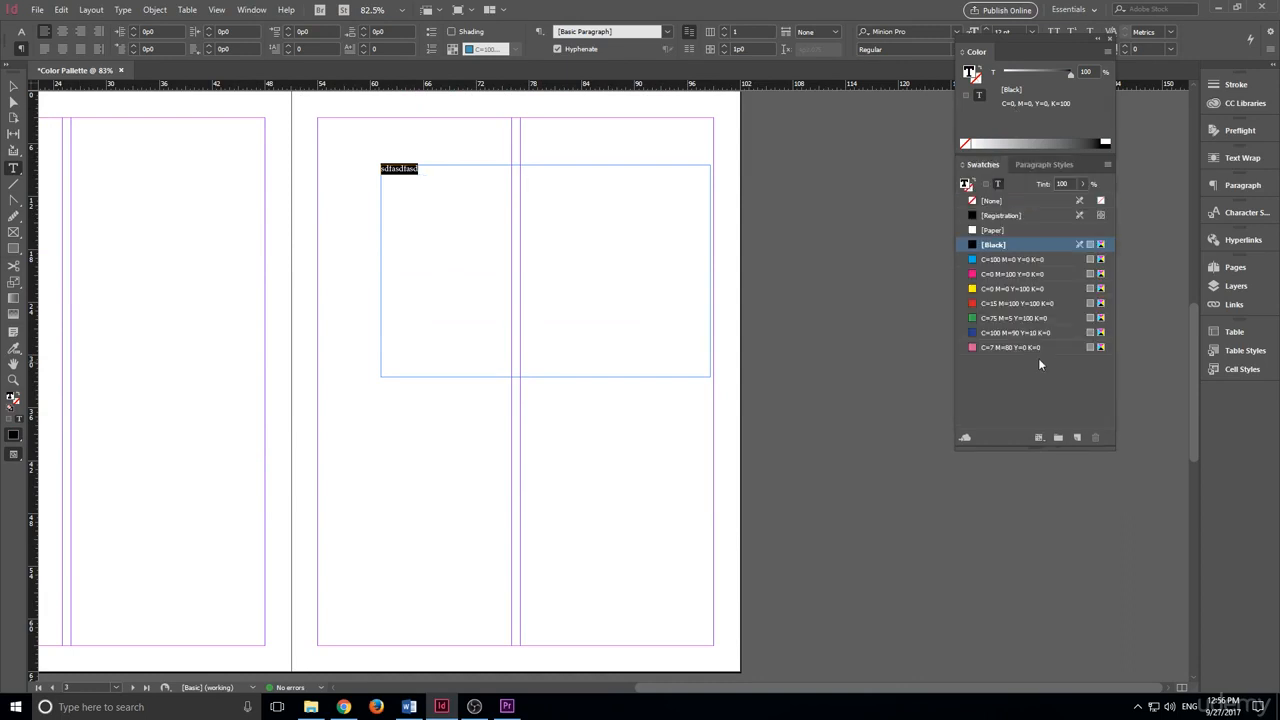
click(1038, 347)
click(592, 247)
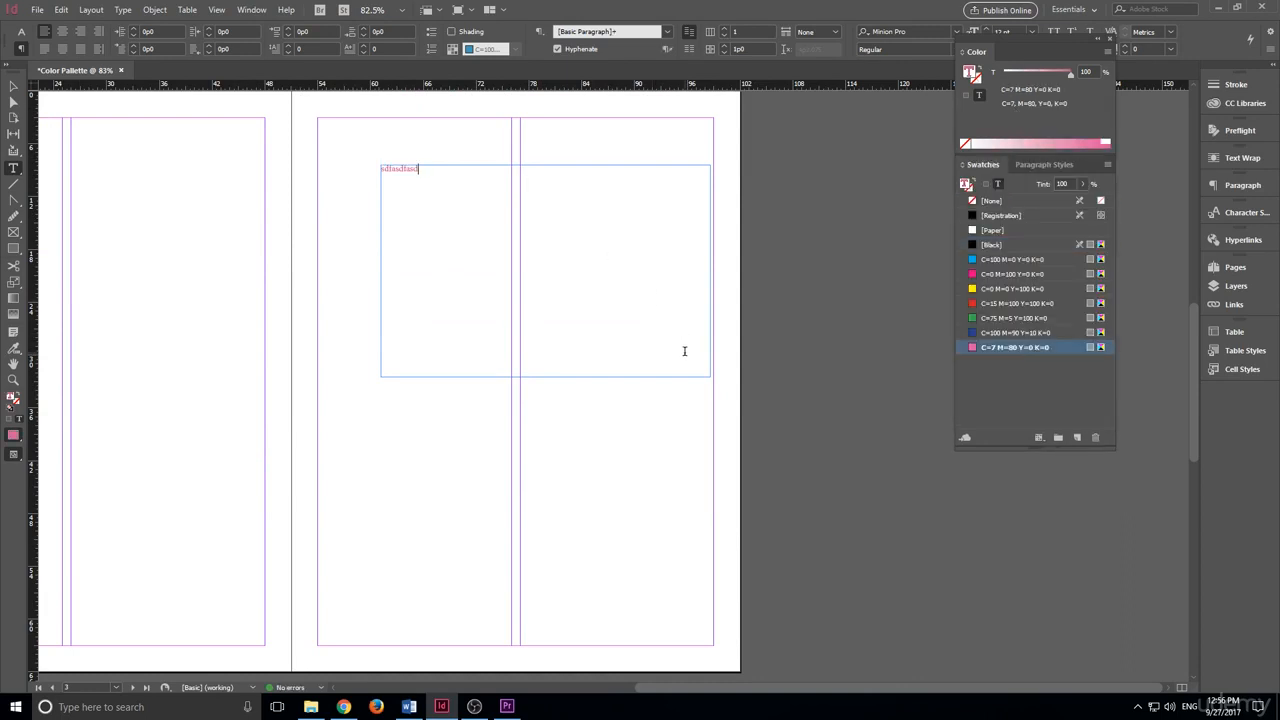
Put the pink swatch in a new color group named Working Document, and rename the group Website Colors.
click(1058, 438)
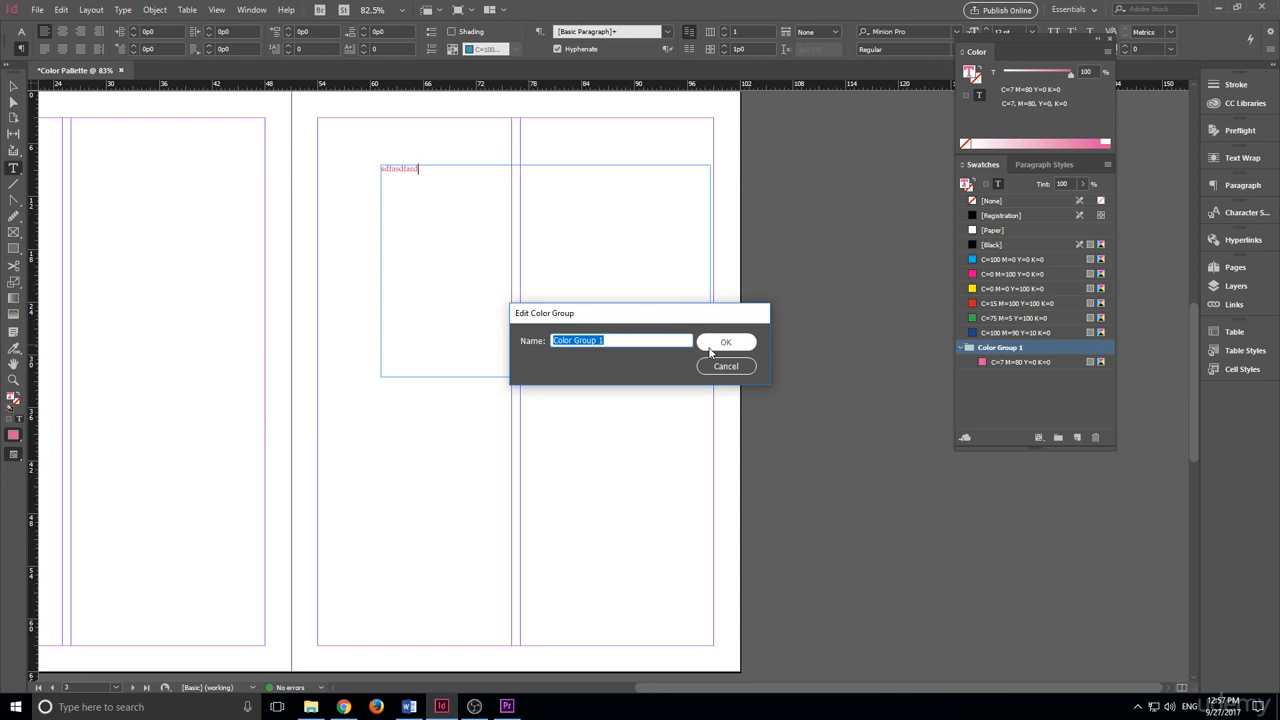
text(Working Document)
click(710, 345)
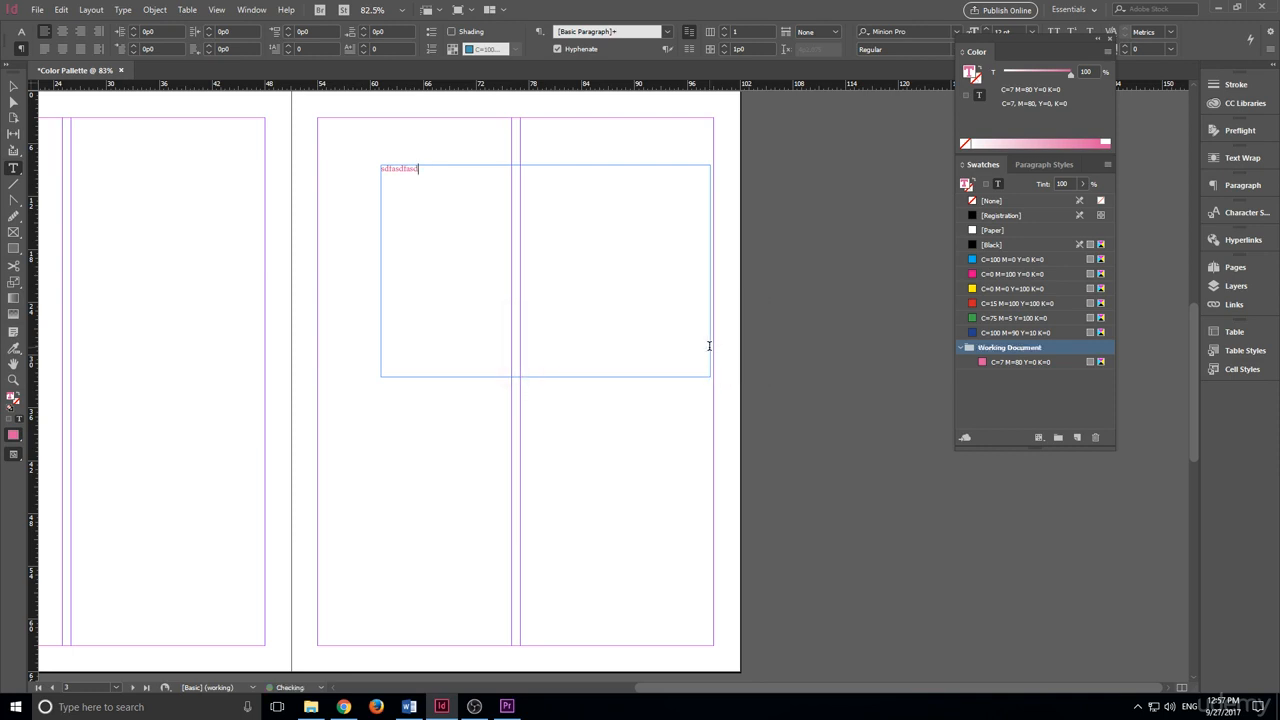
double_click(1012, 350)
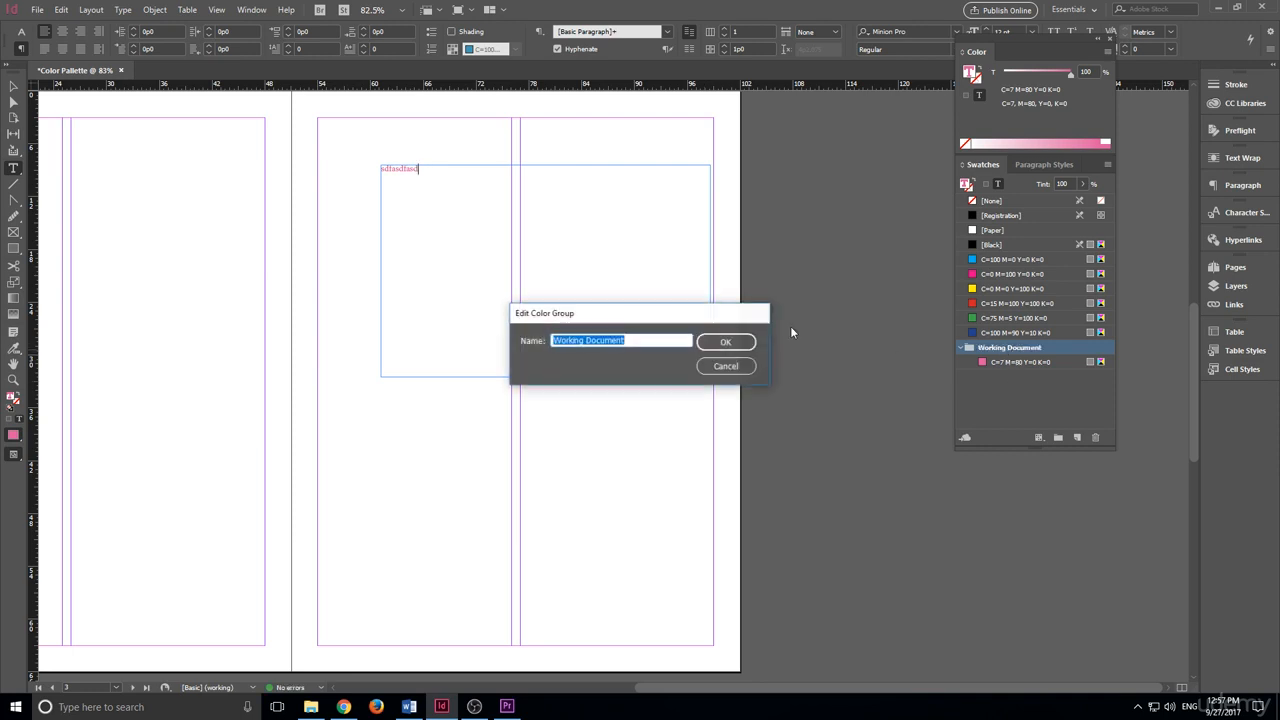
text(Website Colors)
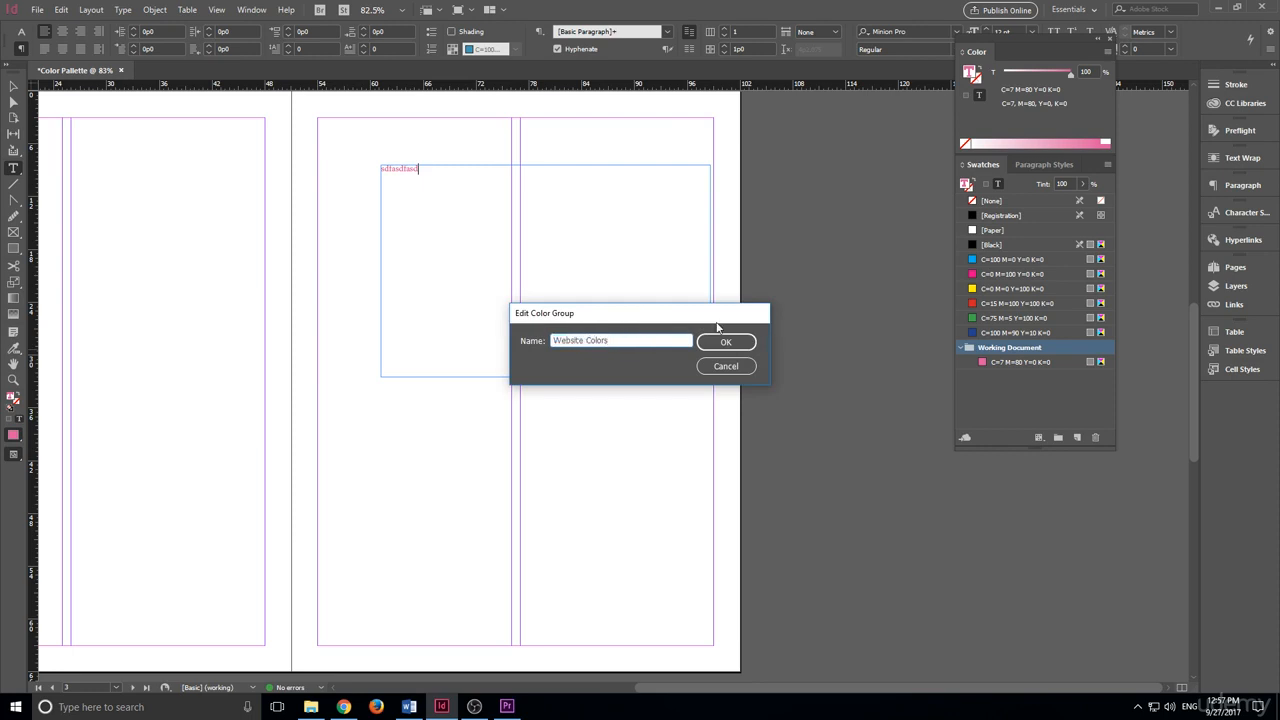
click(750, 342)
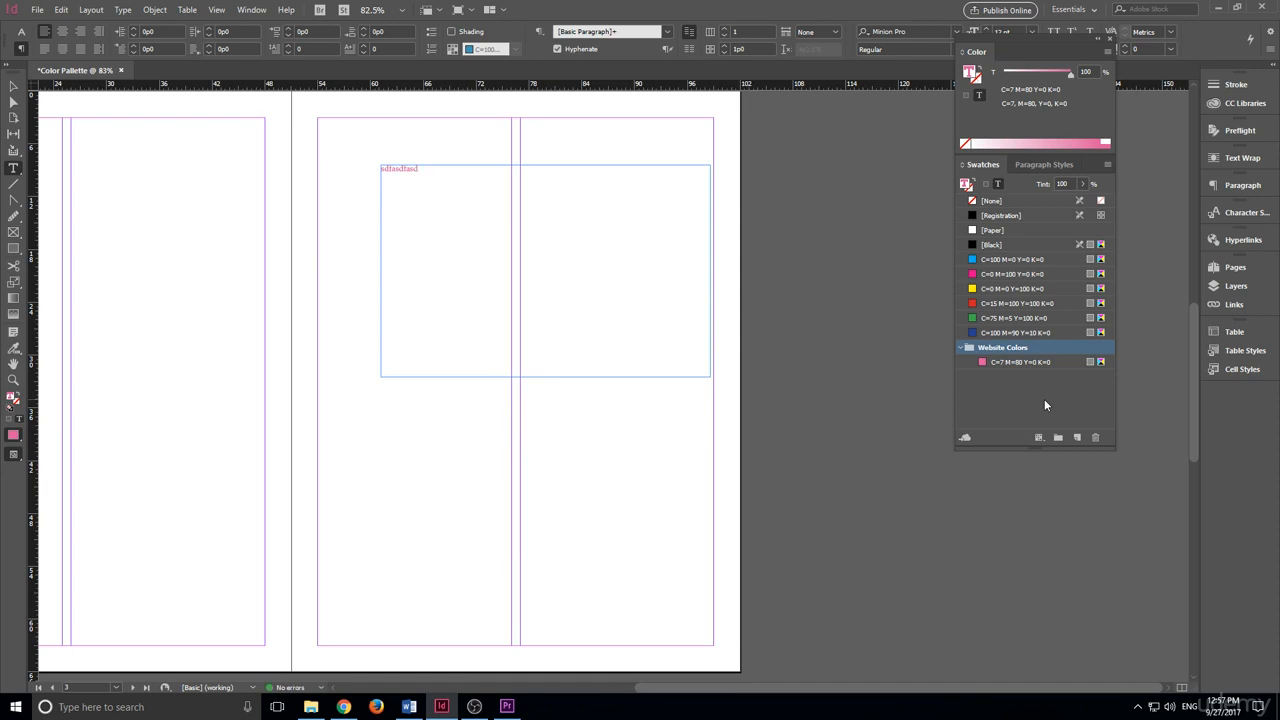
Move the swatches C=15 M=100 Y=100 K=0, C=75 M=5 Y=100 K=0 and C=100 M=0 Y=0 K=0 into the Website Colors group.
click(1040, 362)
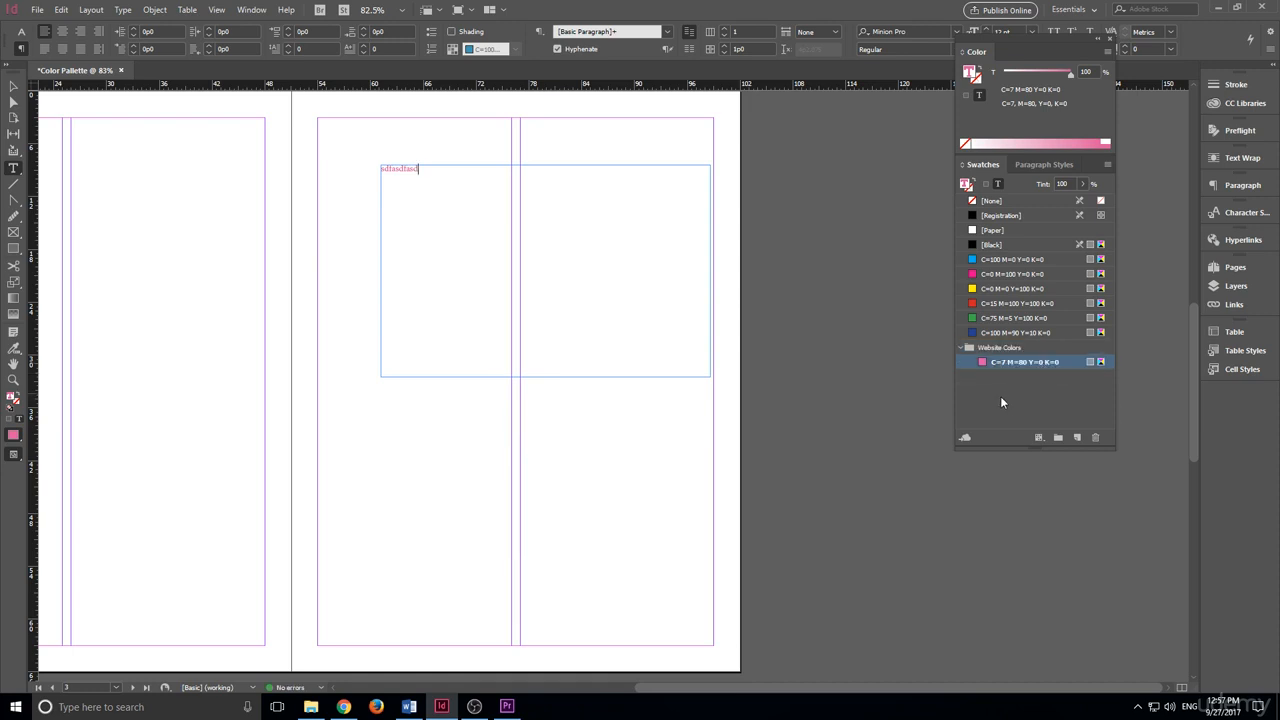
drag(1009, 306, 1006, 358)
drag(995, 303, 995, 367)
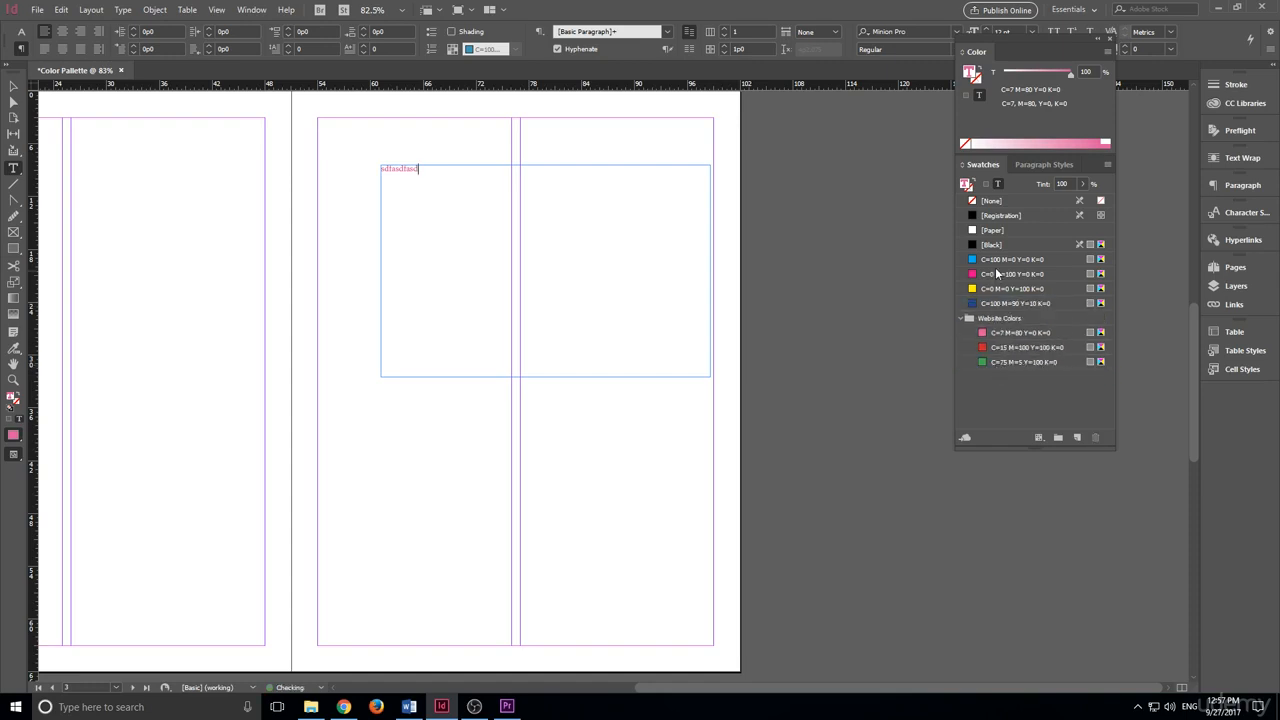
drag(998, 260, 1002, 366)
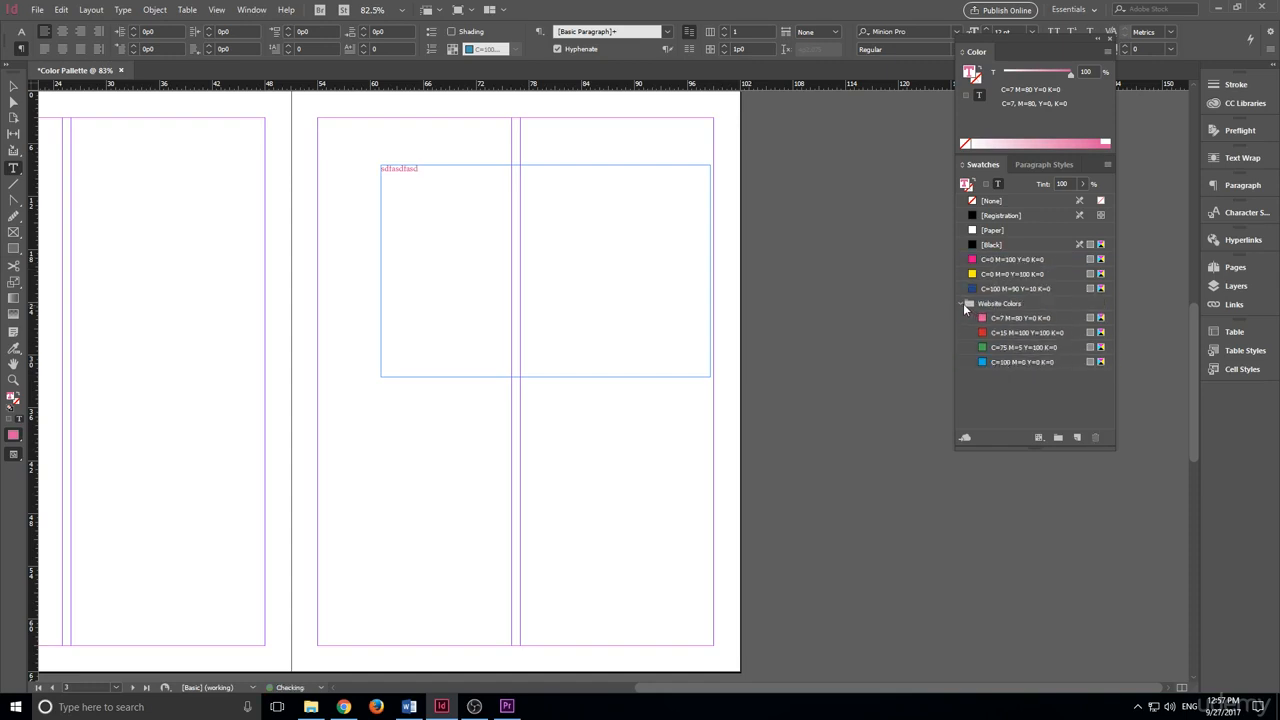
click(962, 304)
click(962, 304)
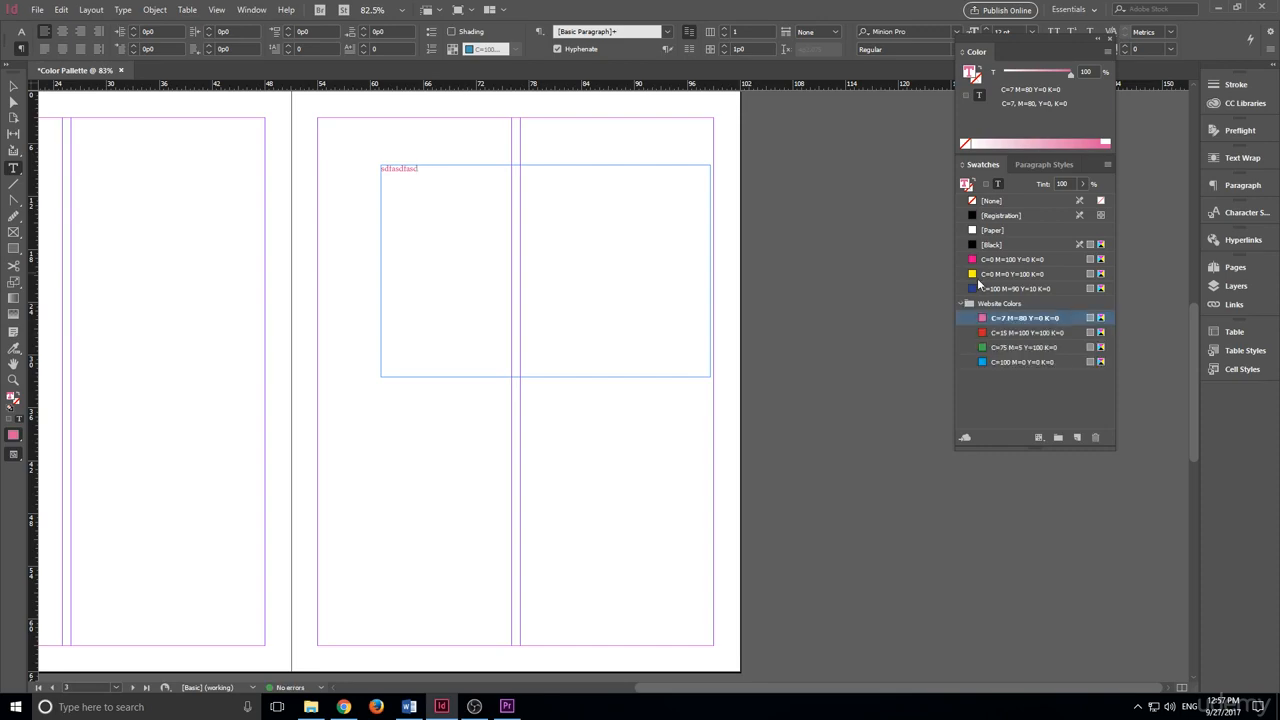
Color the word "vero" in the third paragraph of page 1 with the red C=15 M=100 Y=100 K=0 swatch.
scroll(469, 310, up, 10)
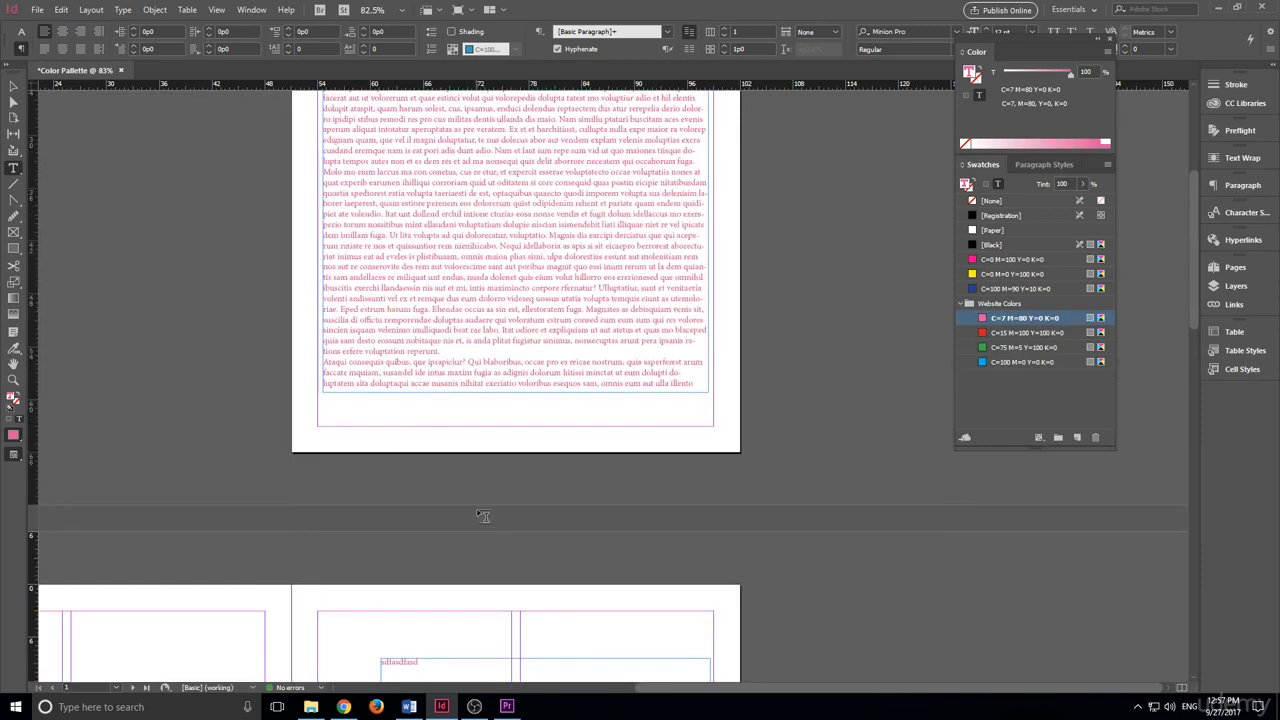
scroll(511, 450, up, 2)
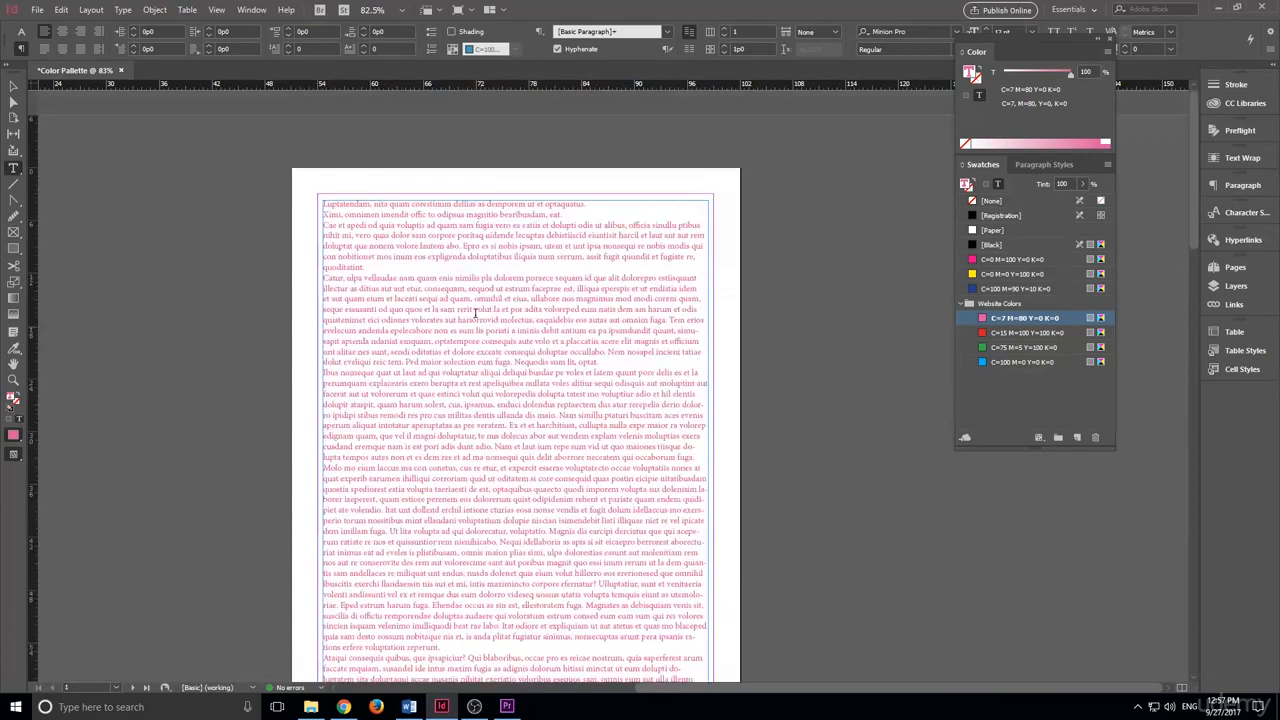
drag(384, 281, 316, 210)
click(374, 268)
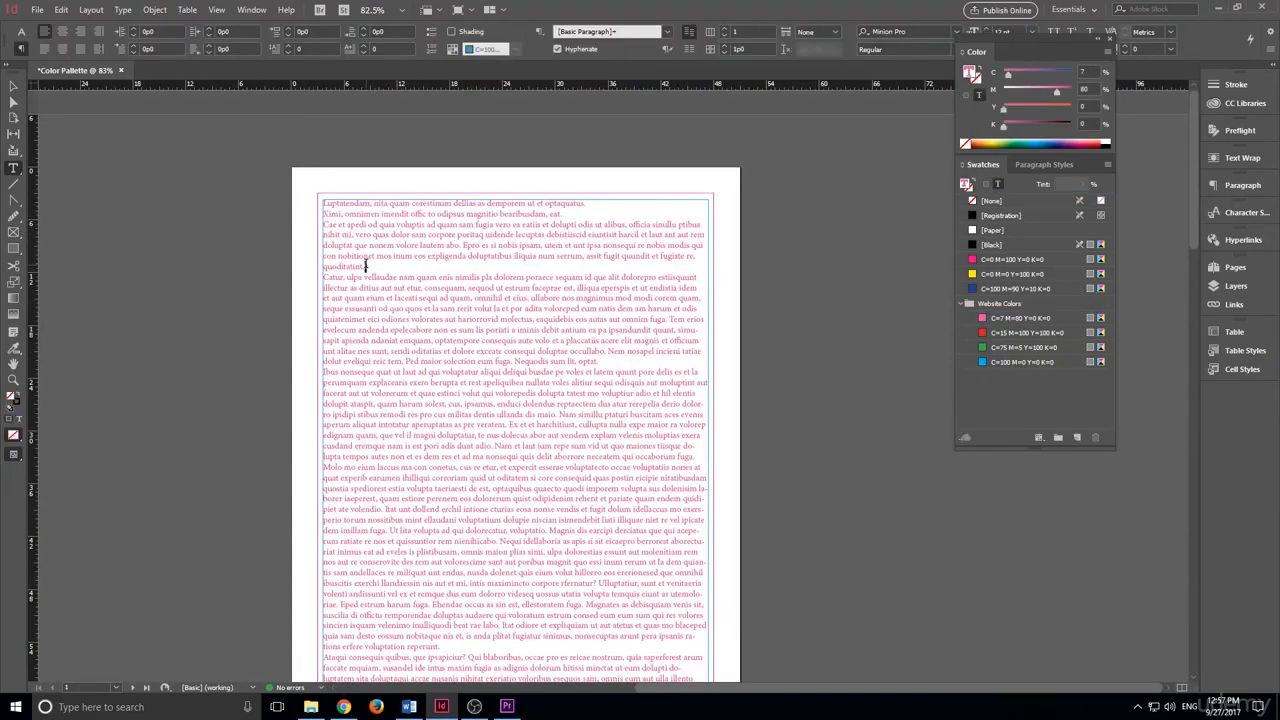
triple_click(363, 235)
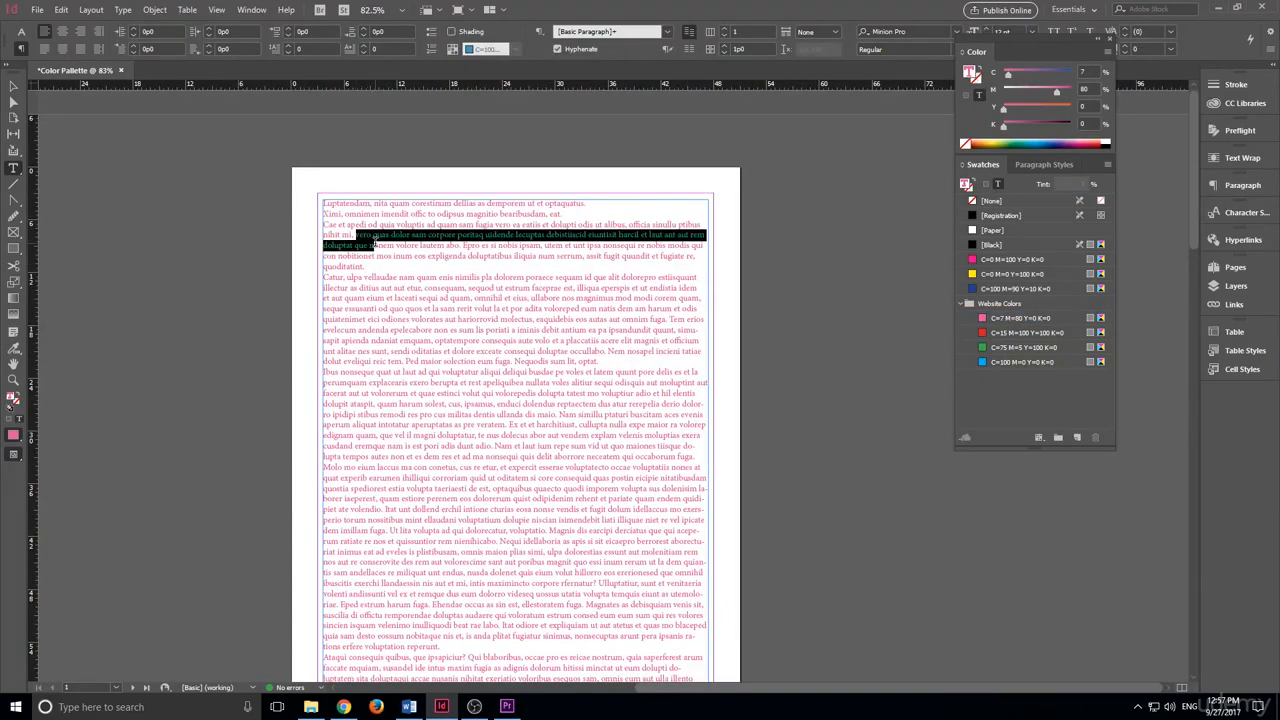
double_click(363, 235)
click(980, 338)
Color the words "la sam" in the fourth paragraph with the green C=75 M=5 Y=100 K=0 swatch.
click(435, 307)
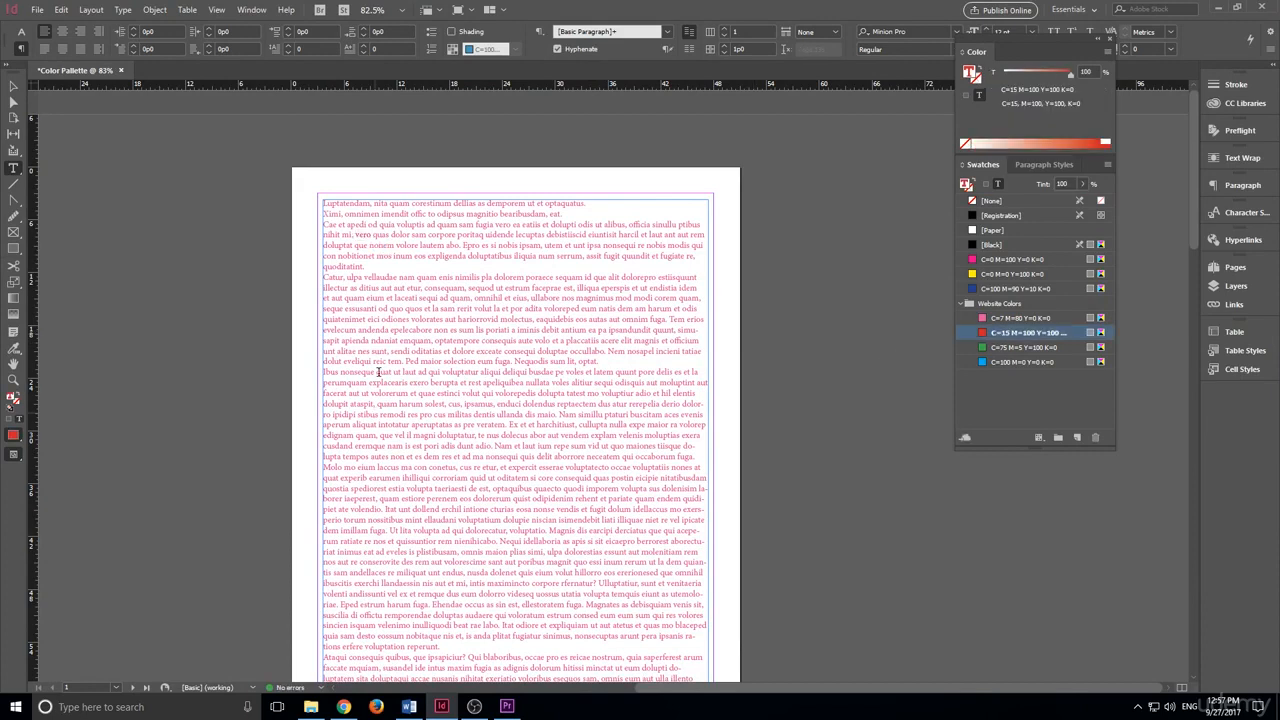
double_click(442, 308)
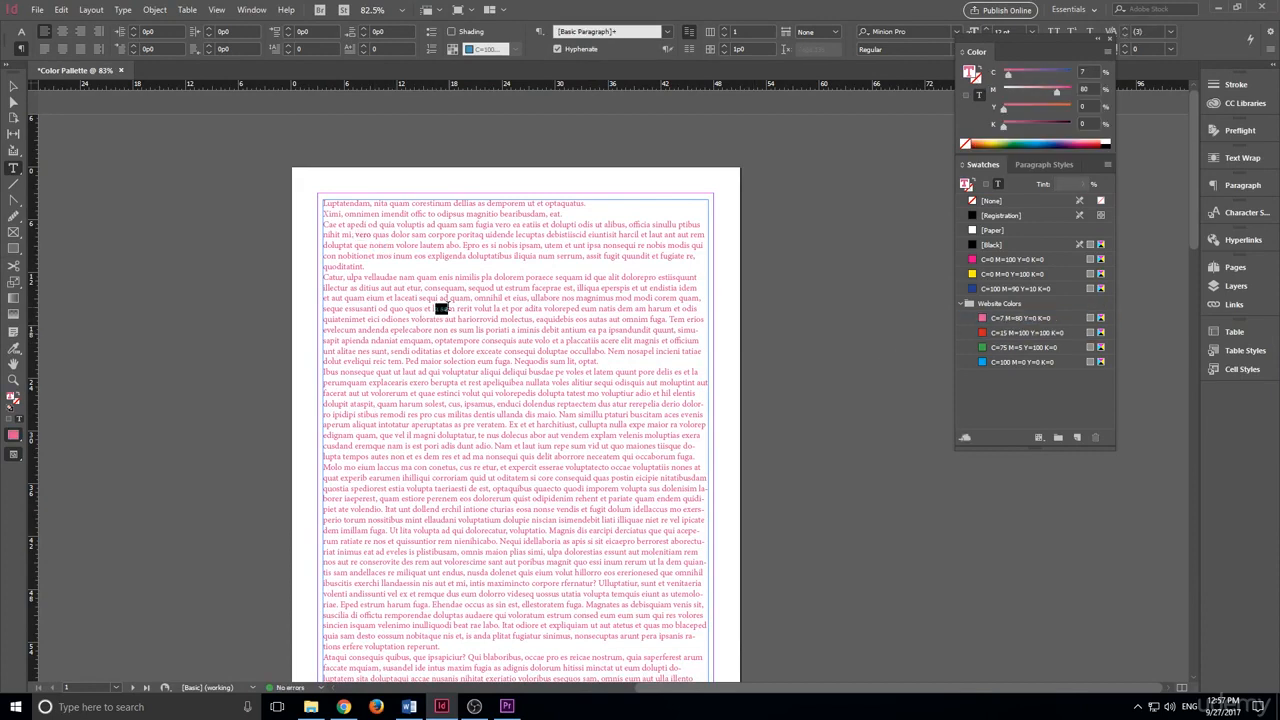
click(1024, 346)
click(690, 400)
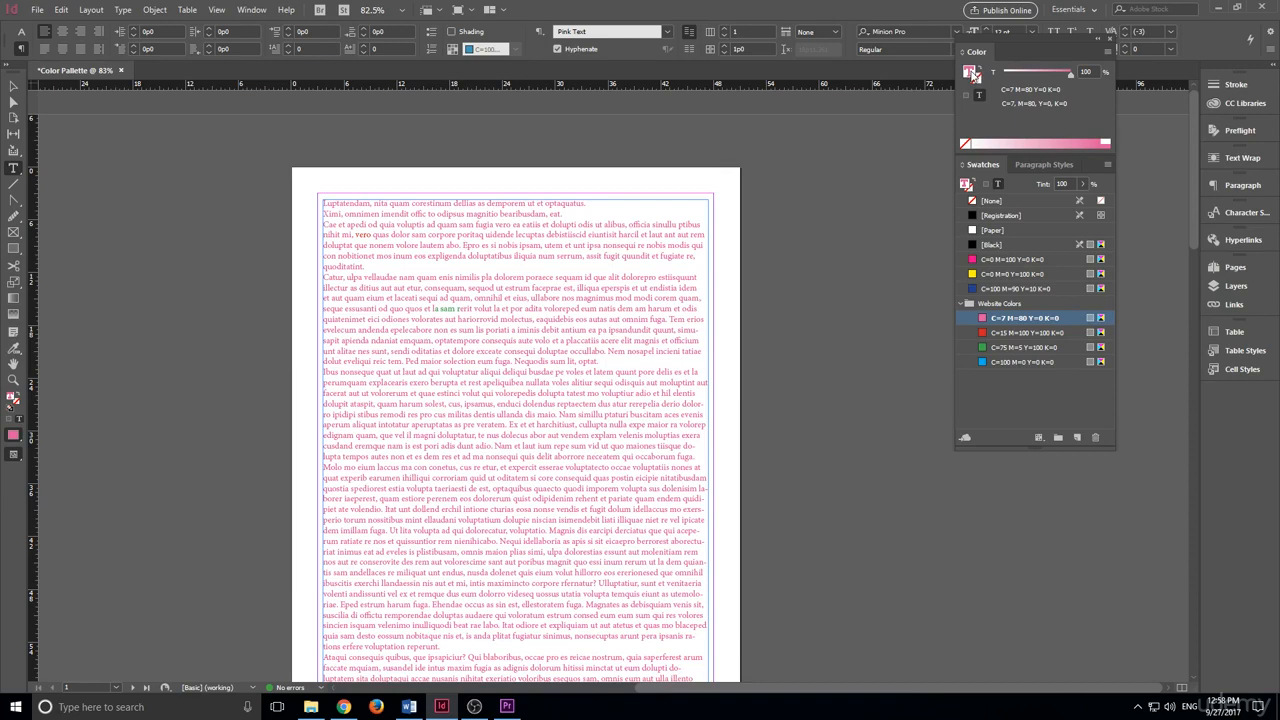
Try a tan text fill of R 223, G 173, B 132 in the Color Picker.
double_click(972, 74)
click(591, 295)
click(539, 297)
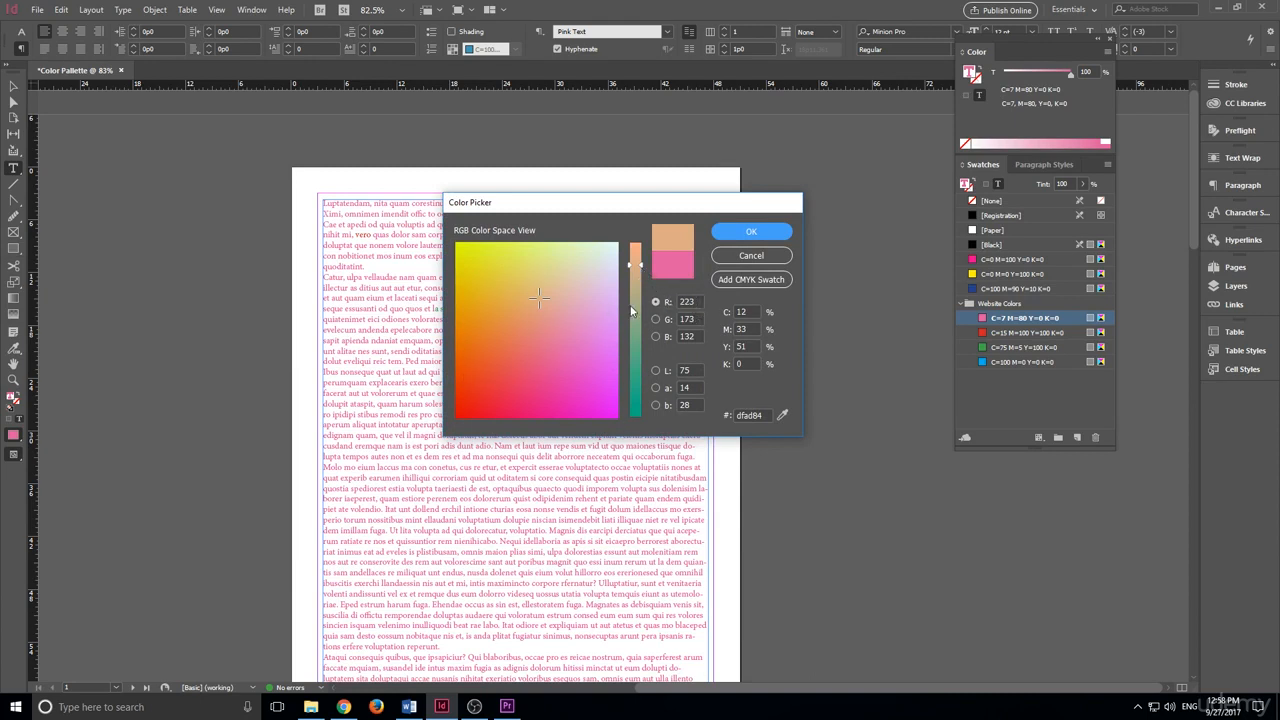
click(752, 233)
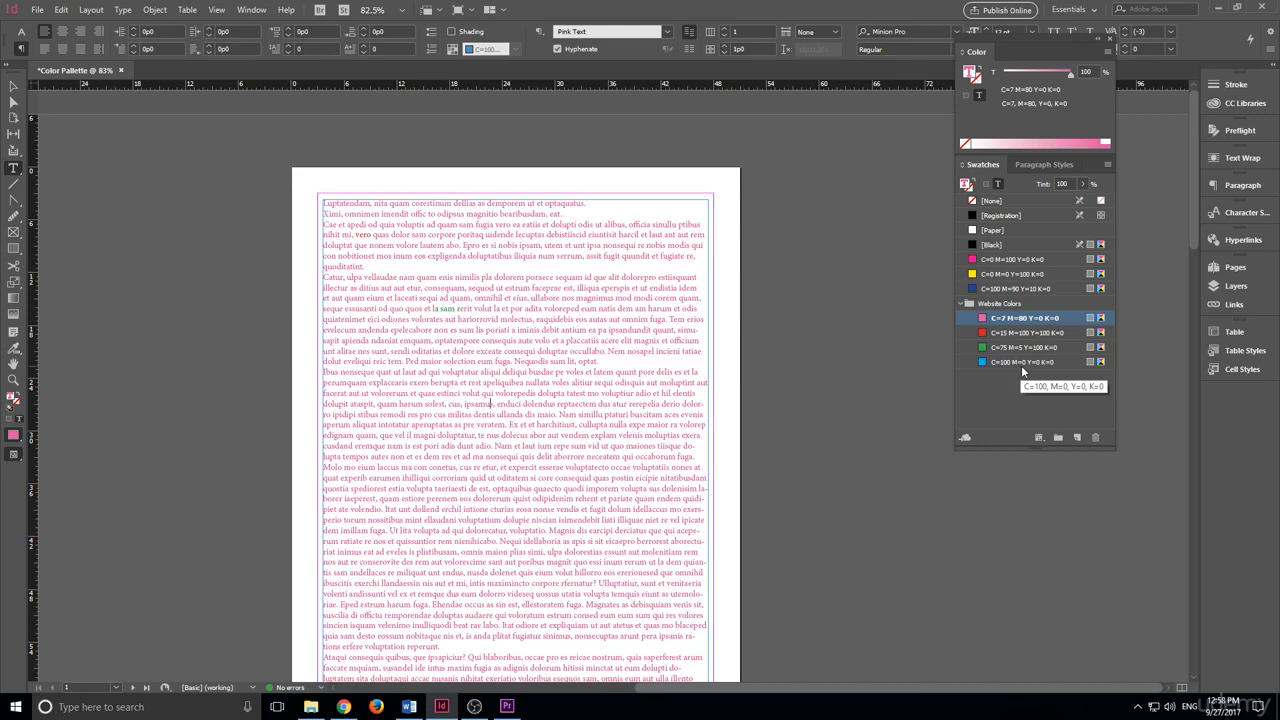
click(495, 107)
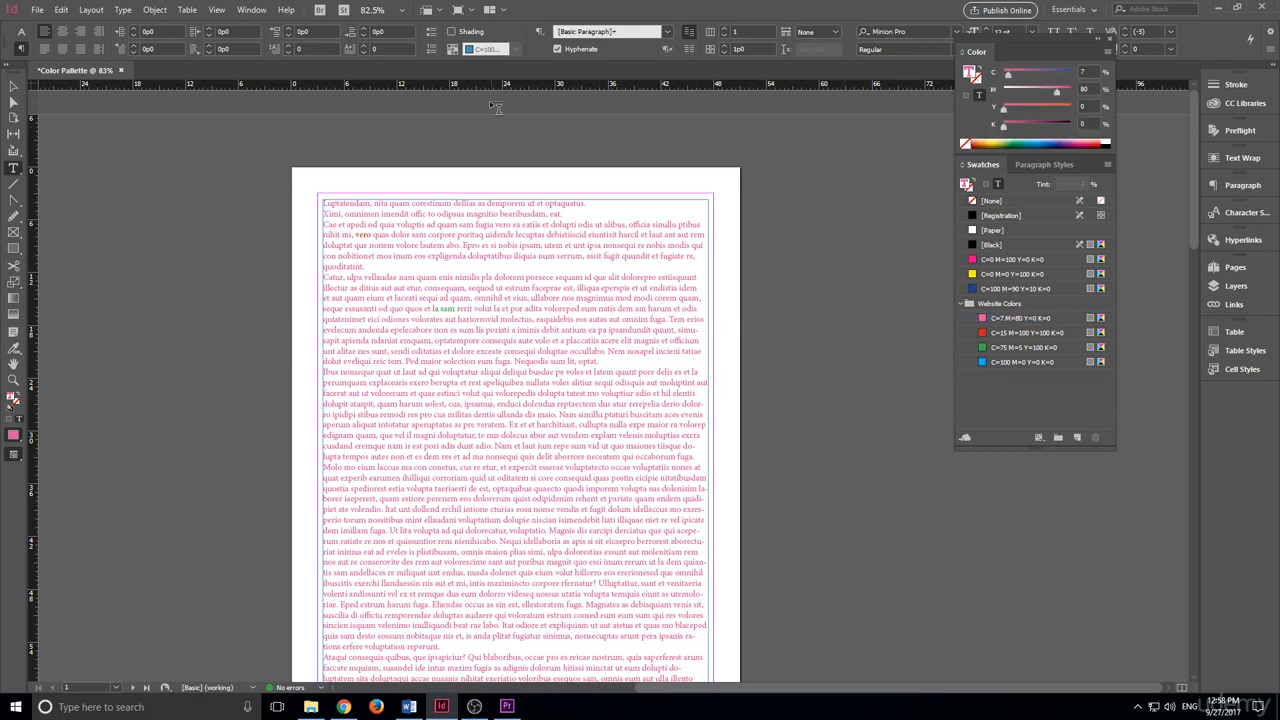